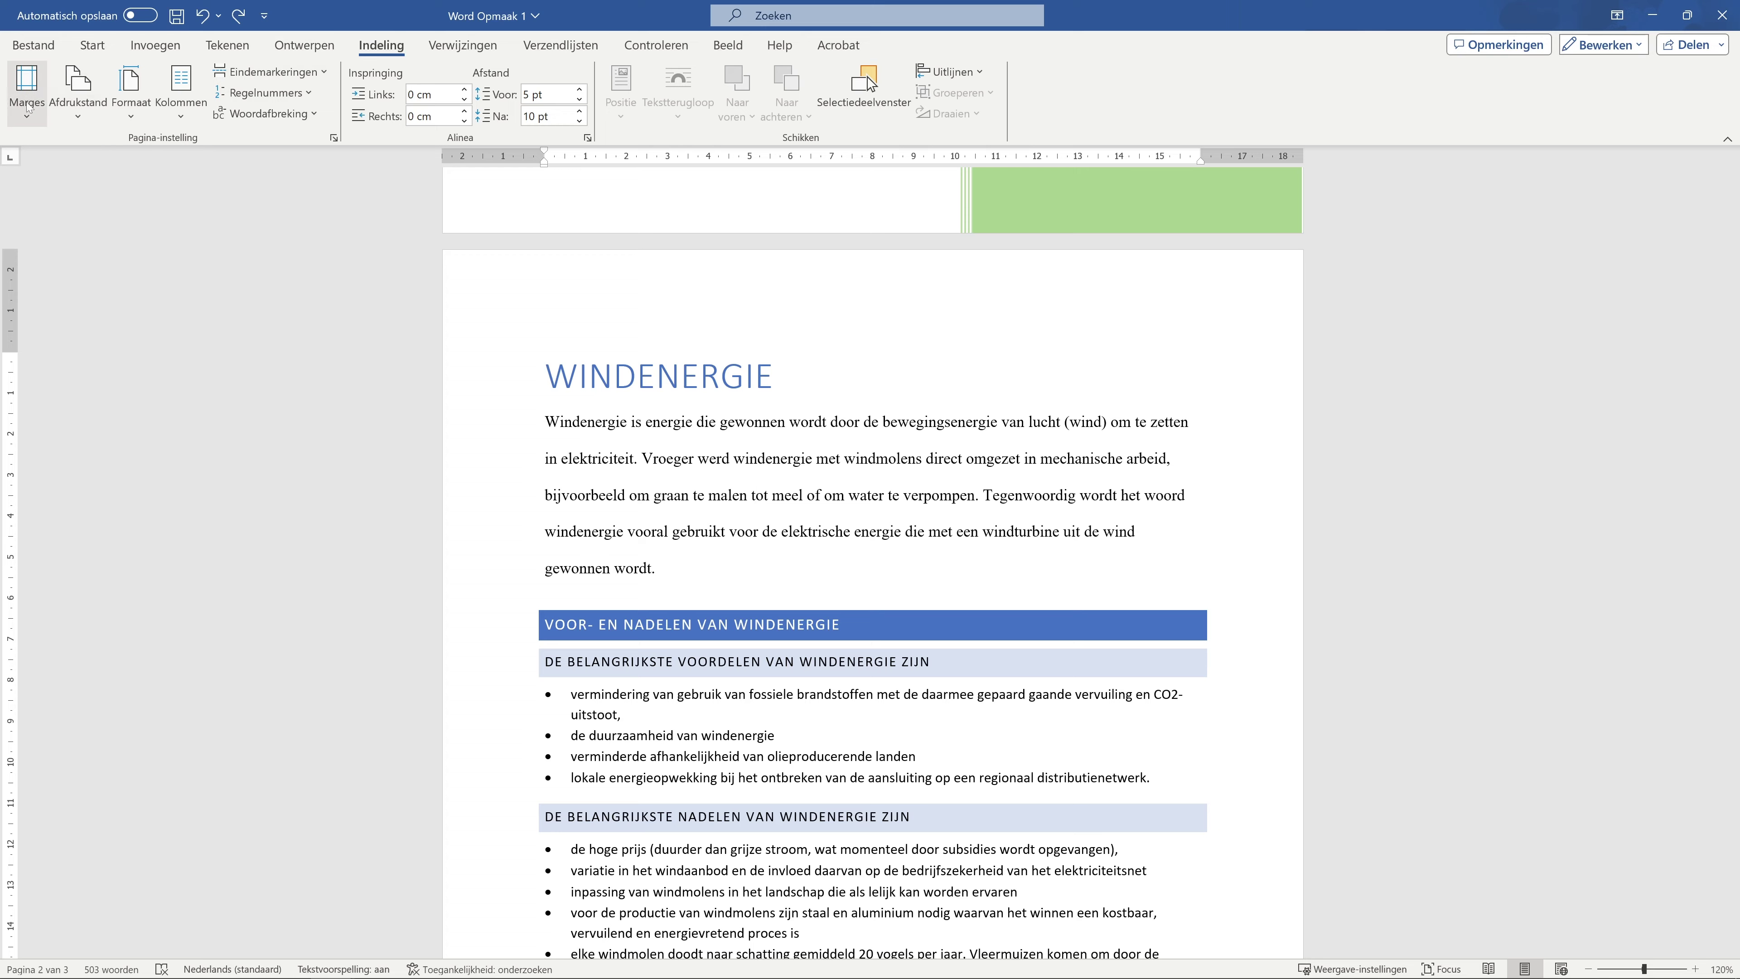
Apply the Smal margin preset (1.27 cm) to the whole document
left_click(32, 119)
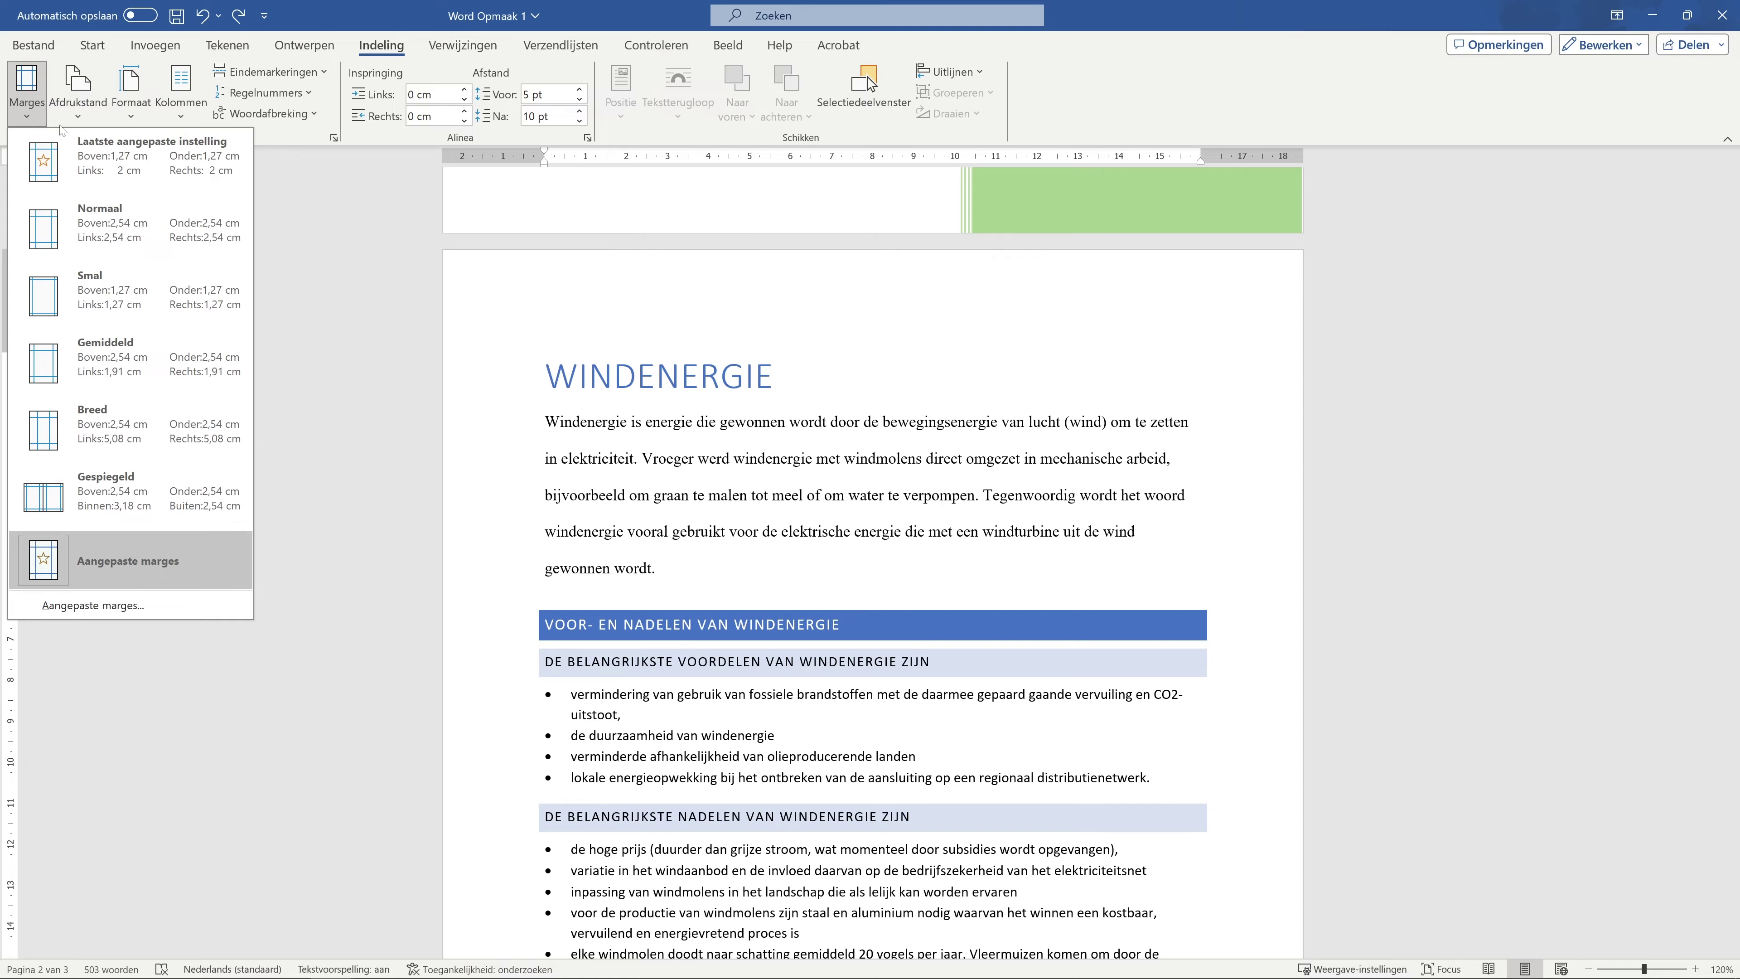
left_click(92, 291)
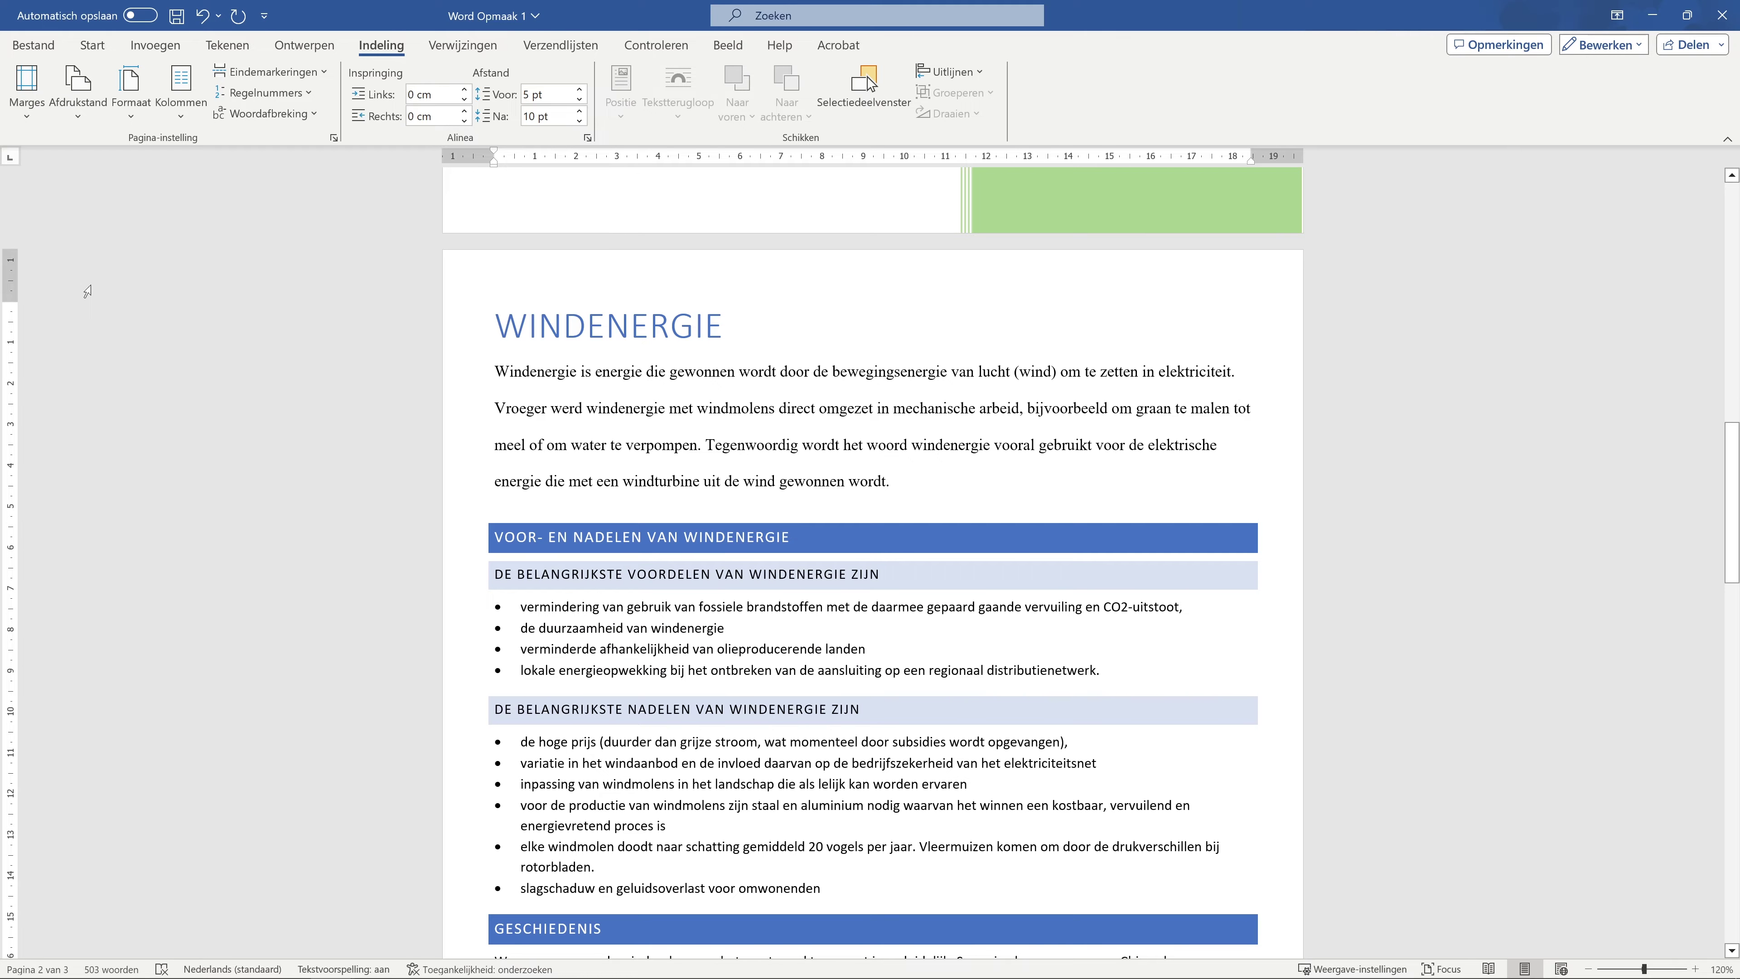
Give the intro through the last disadvantage 2,6 cm left and 2,3 cm right margins, applied to selected text only
left_click_drag(460, 375, 573, 890)
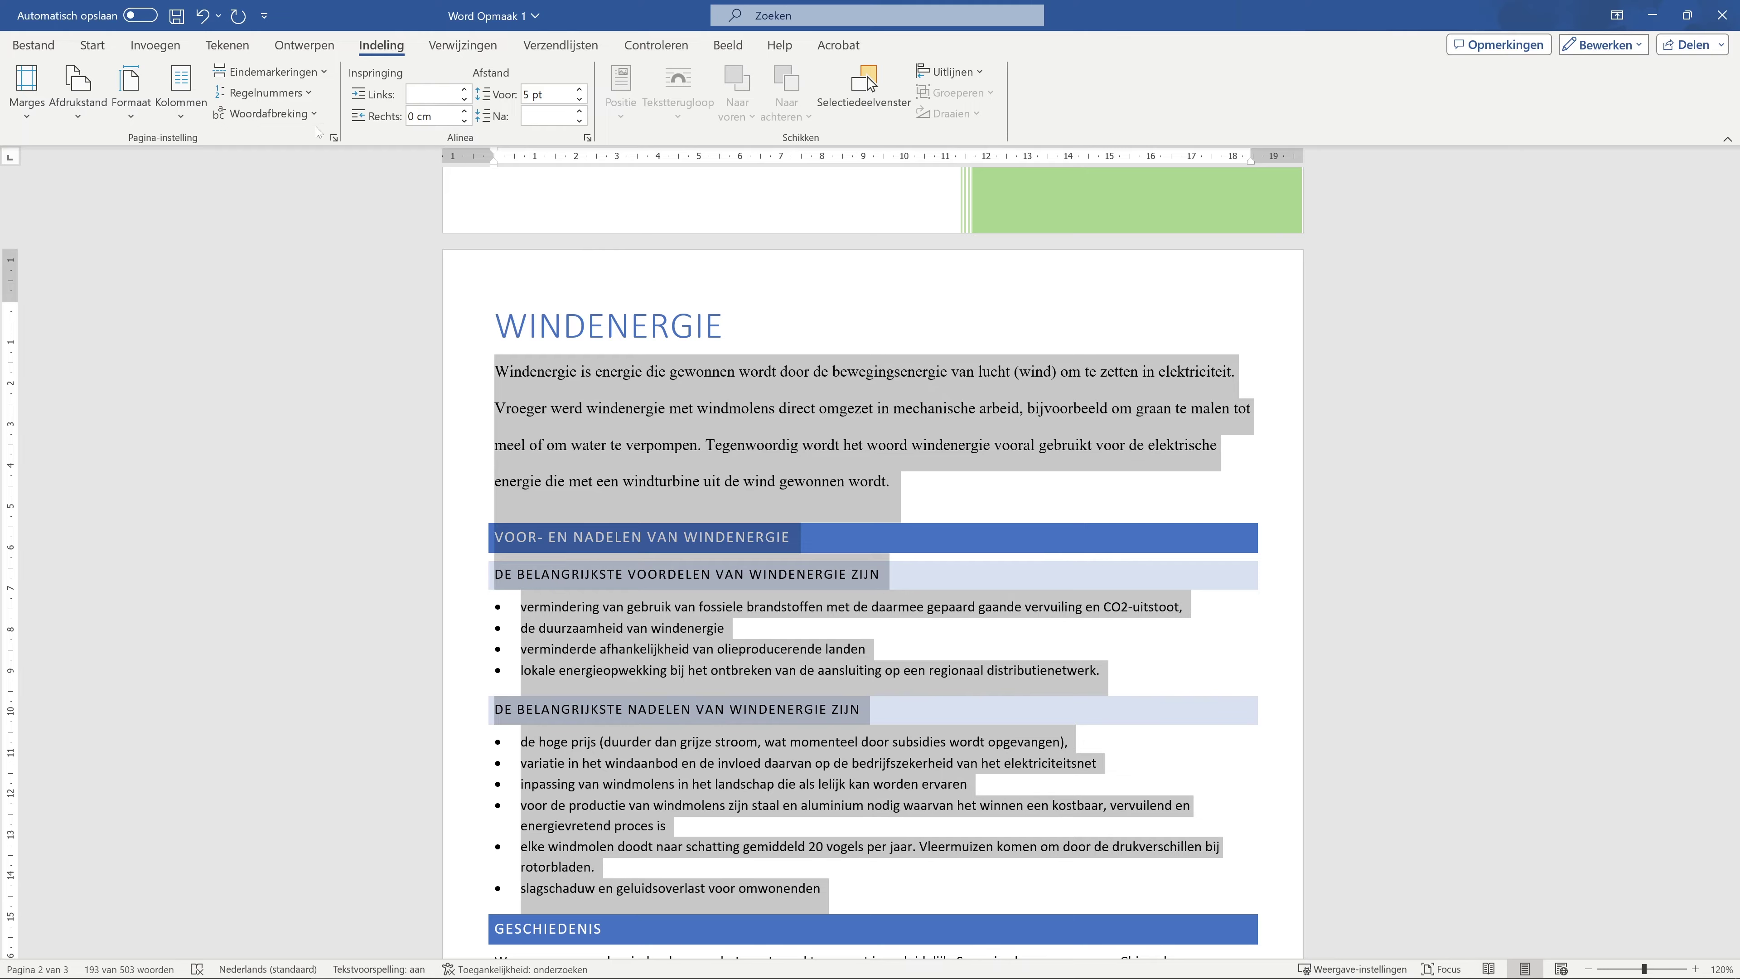
left_click(333, 139)
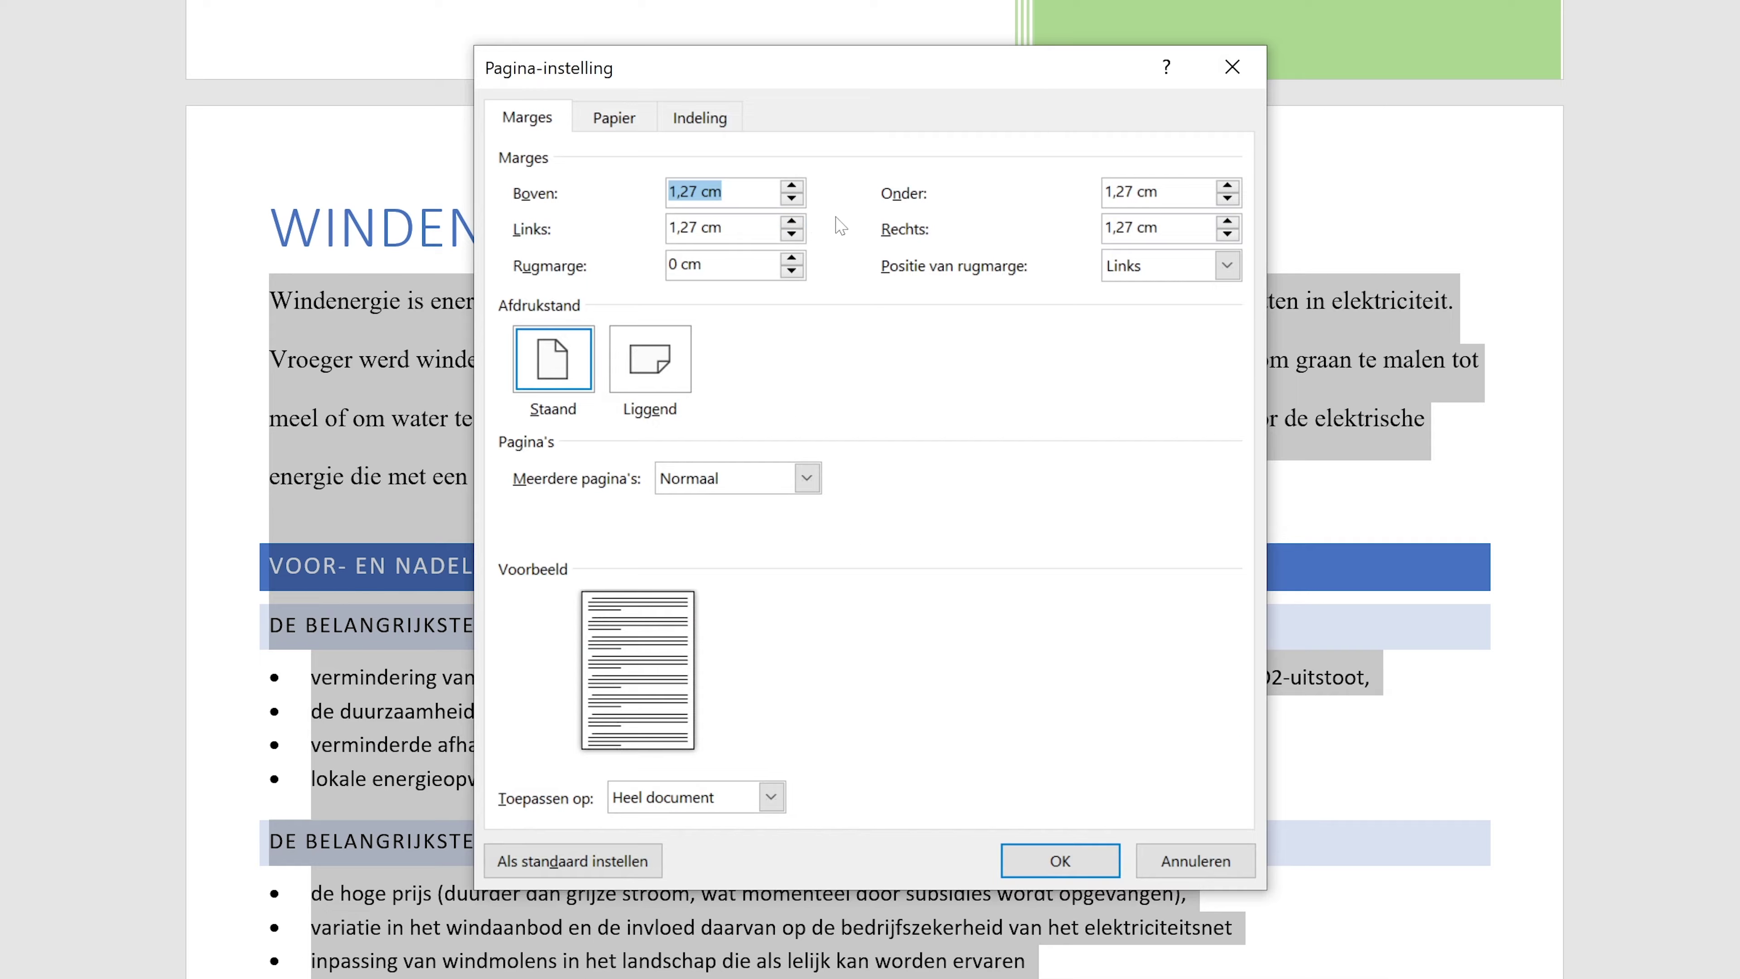
left_click(790, 223)
left_click(790, 223)
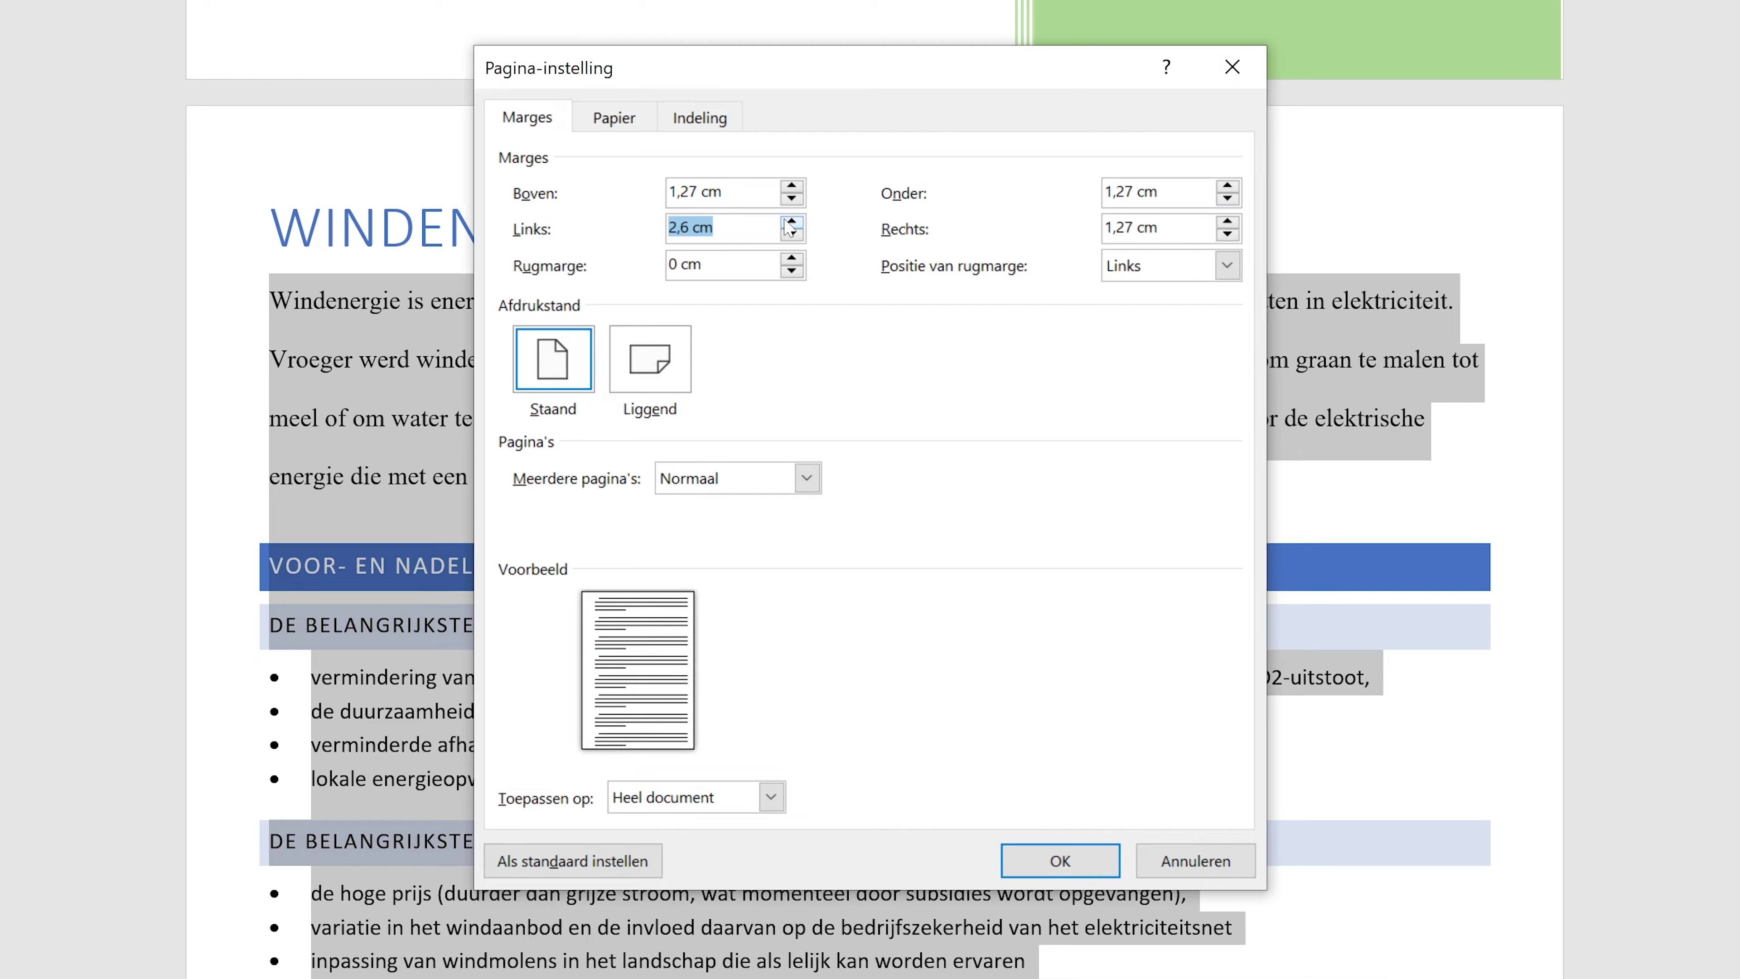
left_click(1227, 223)
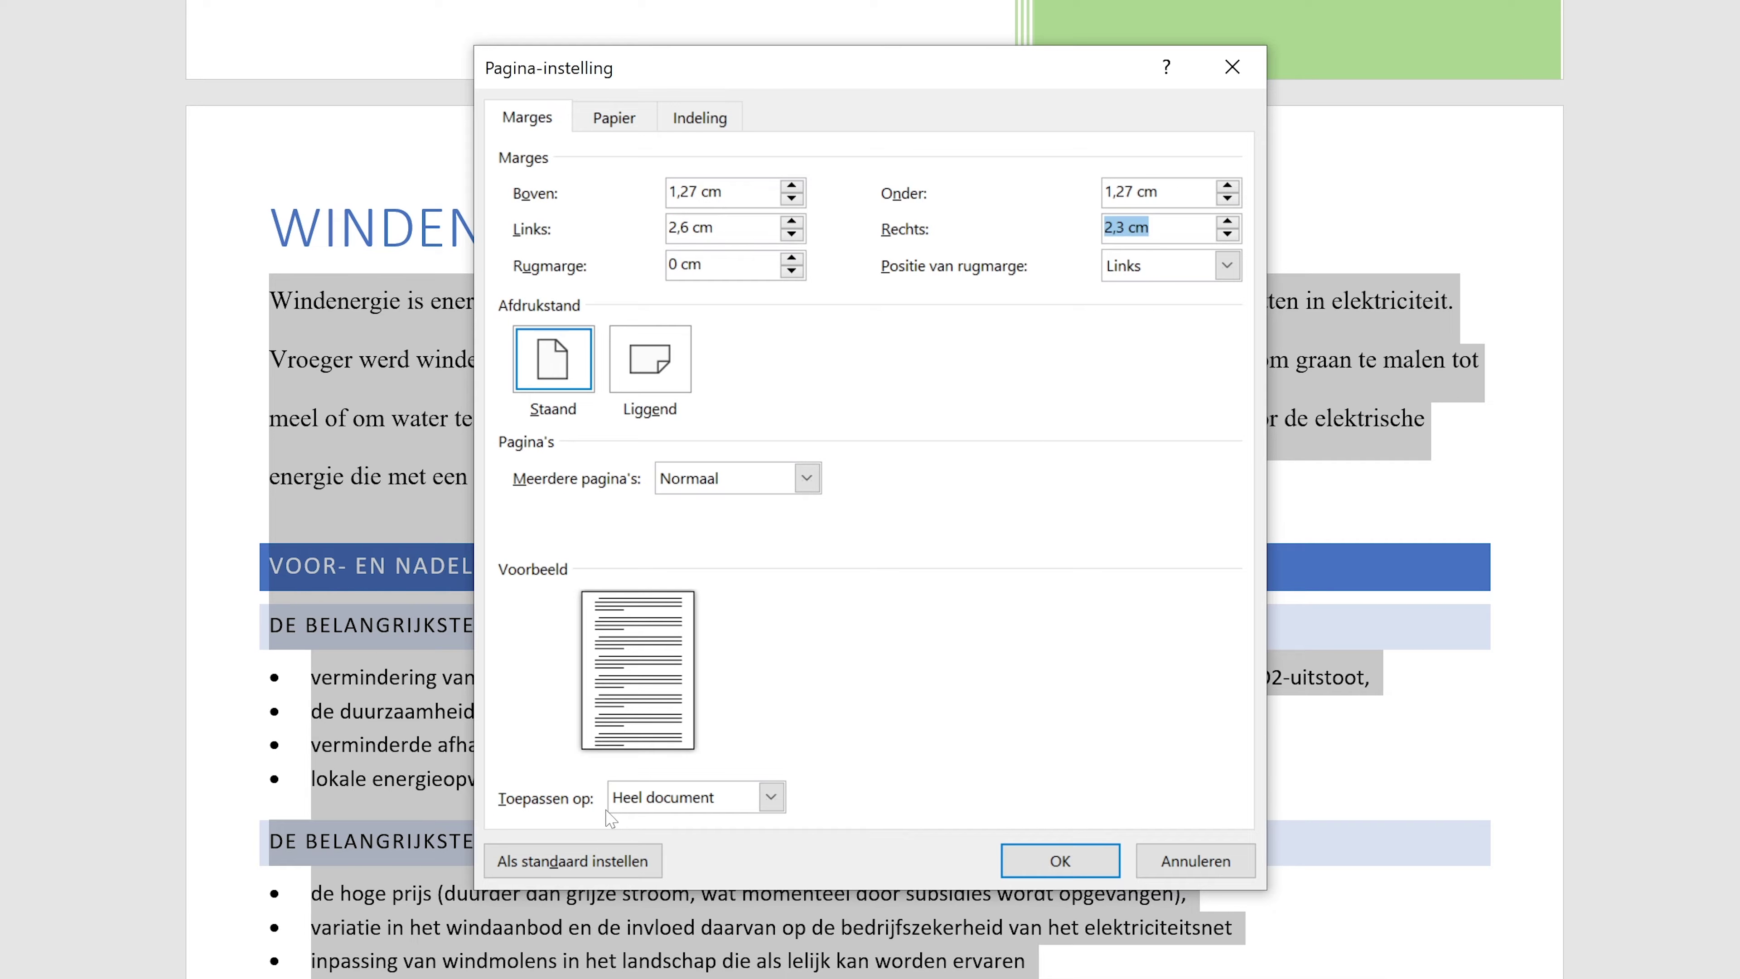
left_click(772, 802)
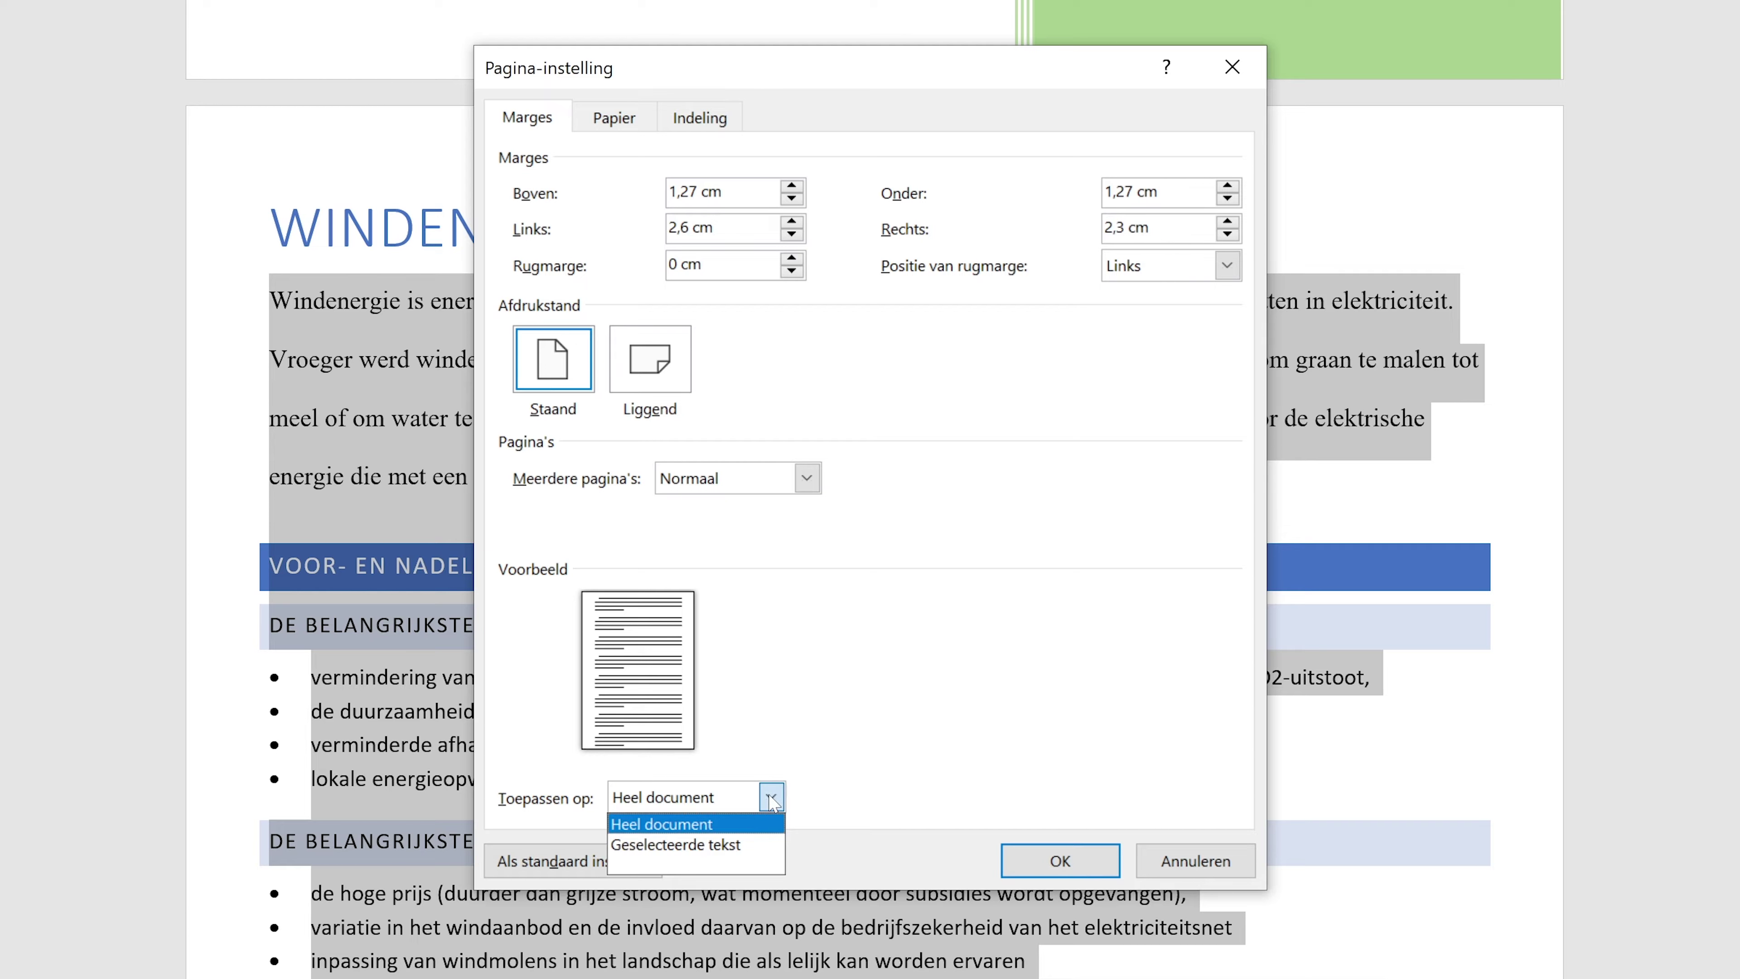
left_click(713, 845)
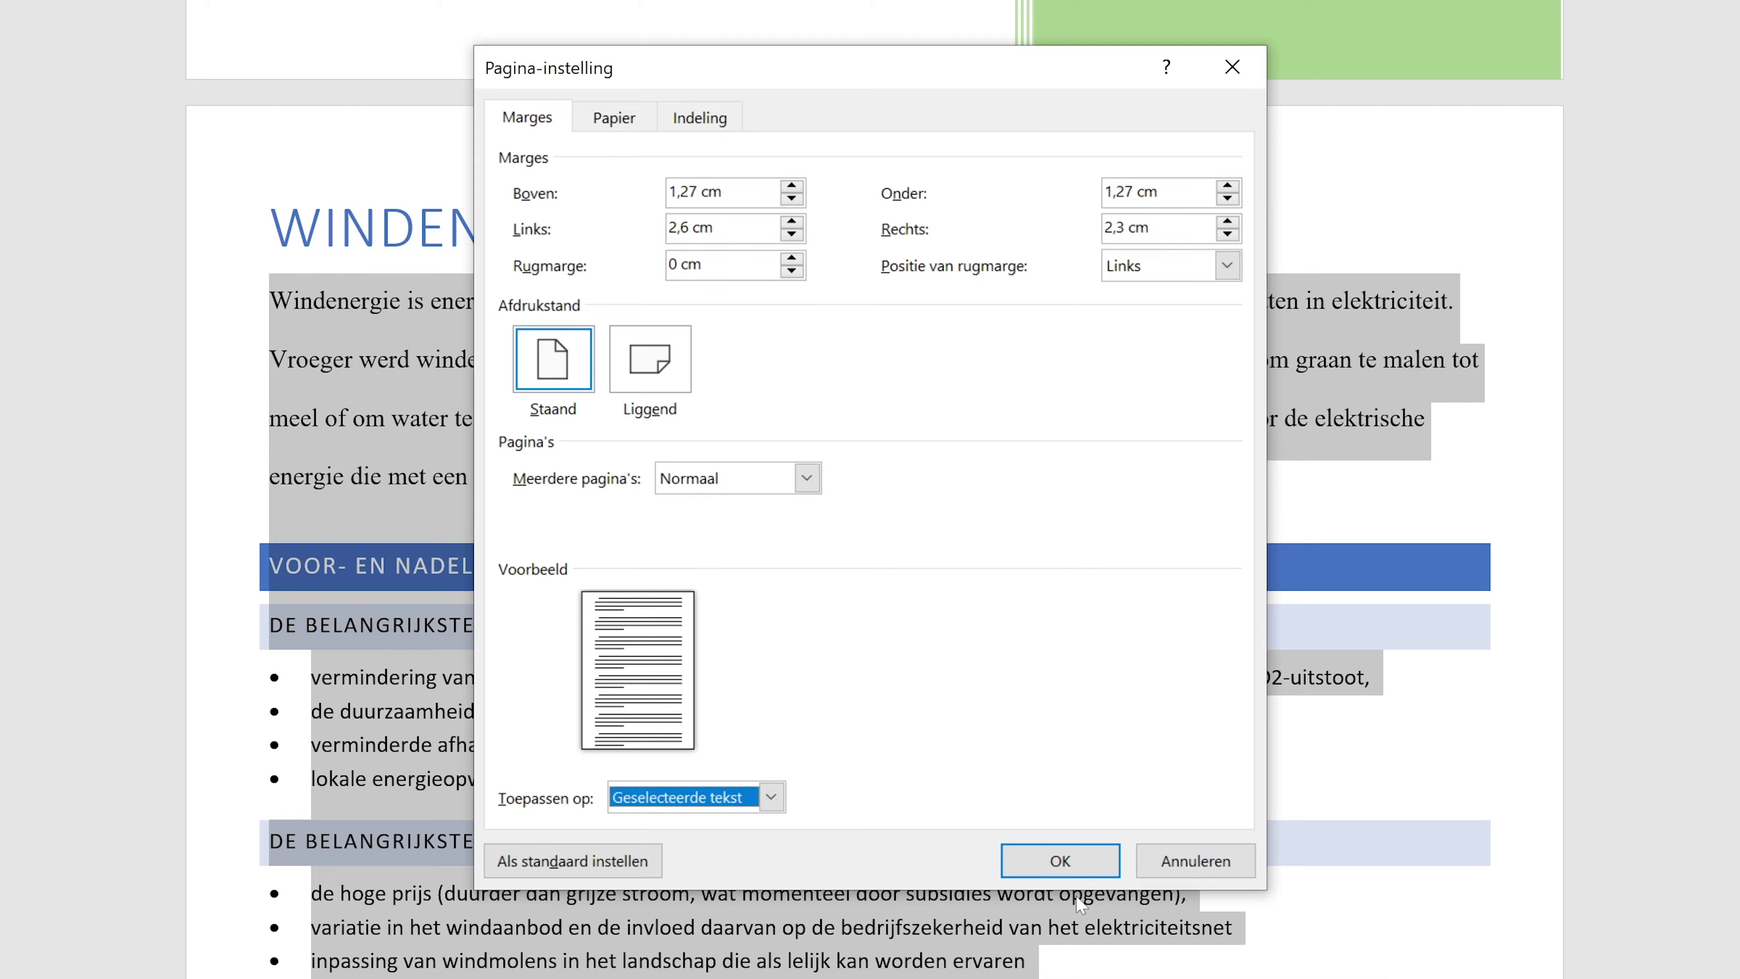
left_click(1081, 865)
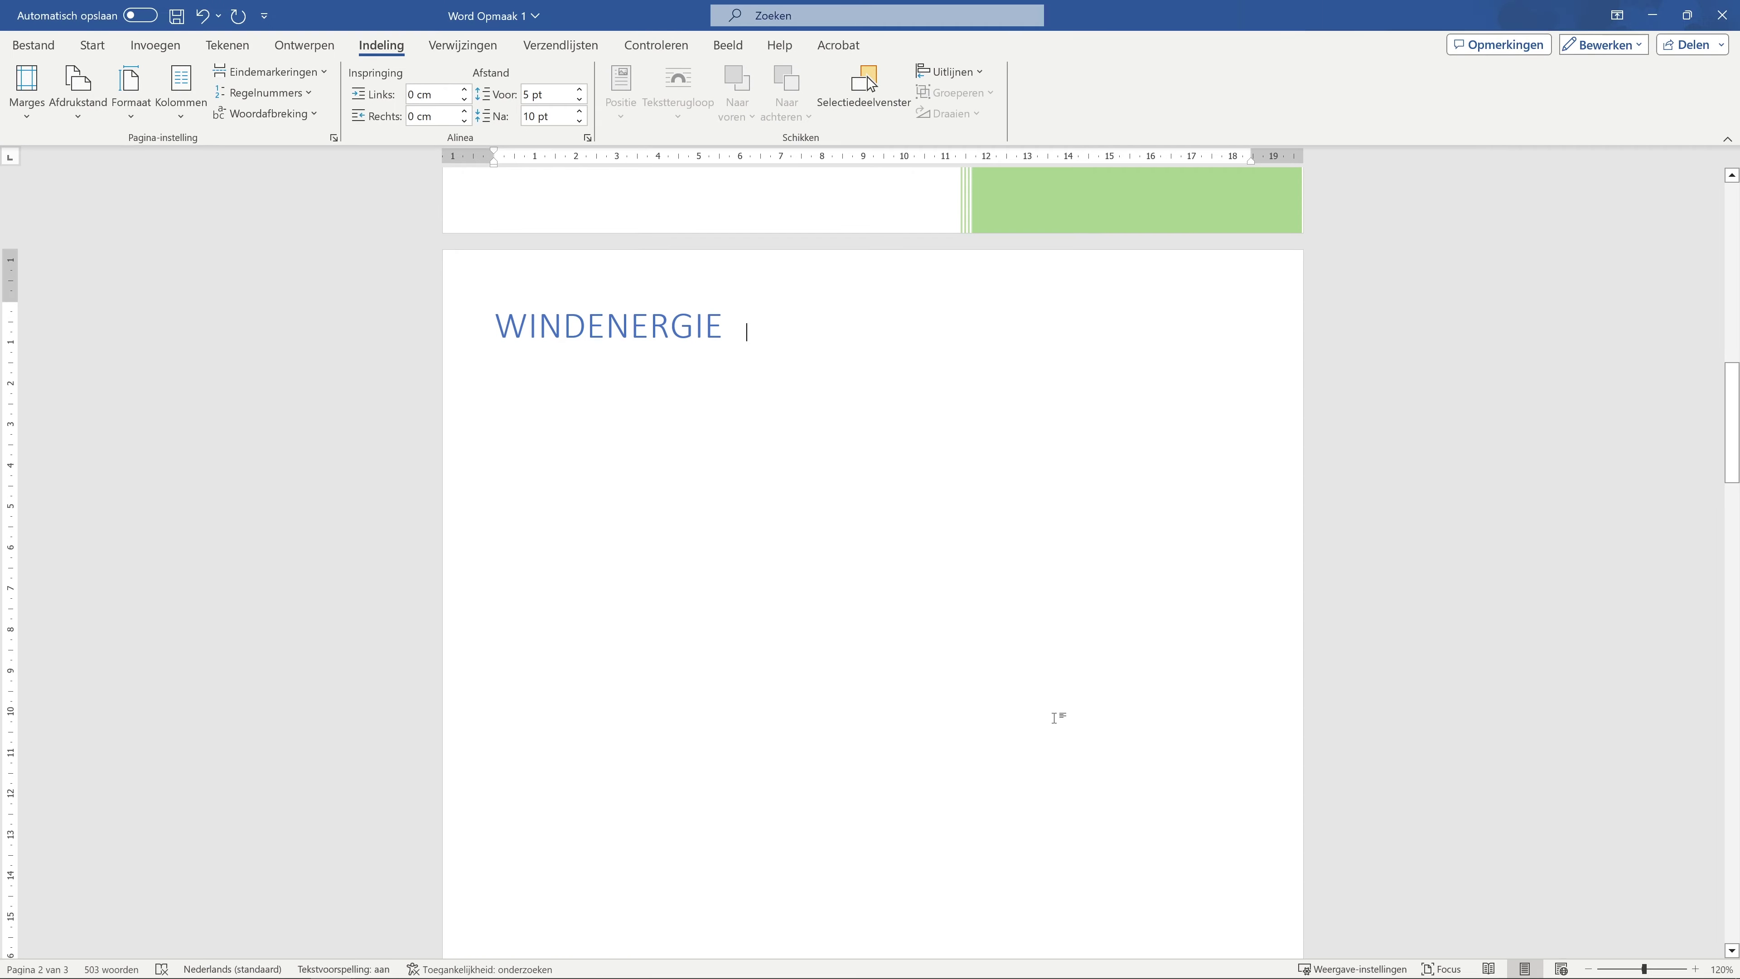
Review the repaginated result, then undo the selection-only margin change
scroll(869, 606, "down", 5)
scroll(869, 606, "down", 5)
scroll(868, 606, "down", 3)
scroll(868, 606, "down", 3)
key("ctrl+End")
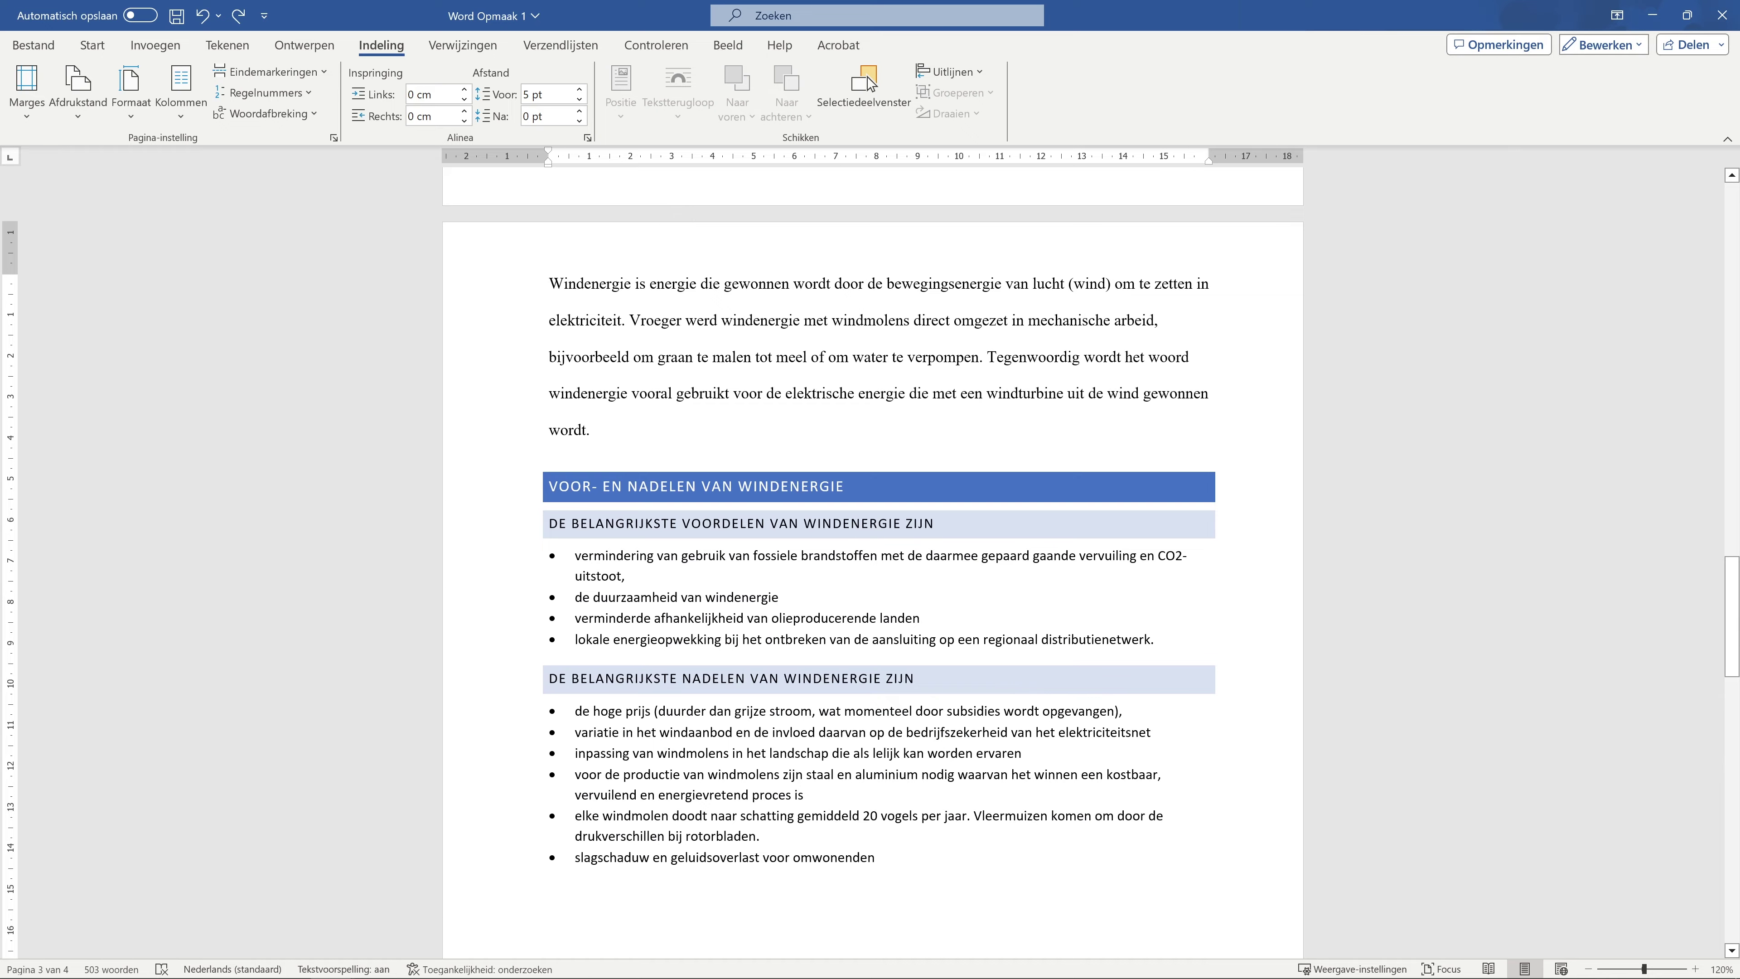
scroll(724, 363, "down", 1)
scroll(724, 363, "down", 4)
scroll(724, 364, "down", 2)
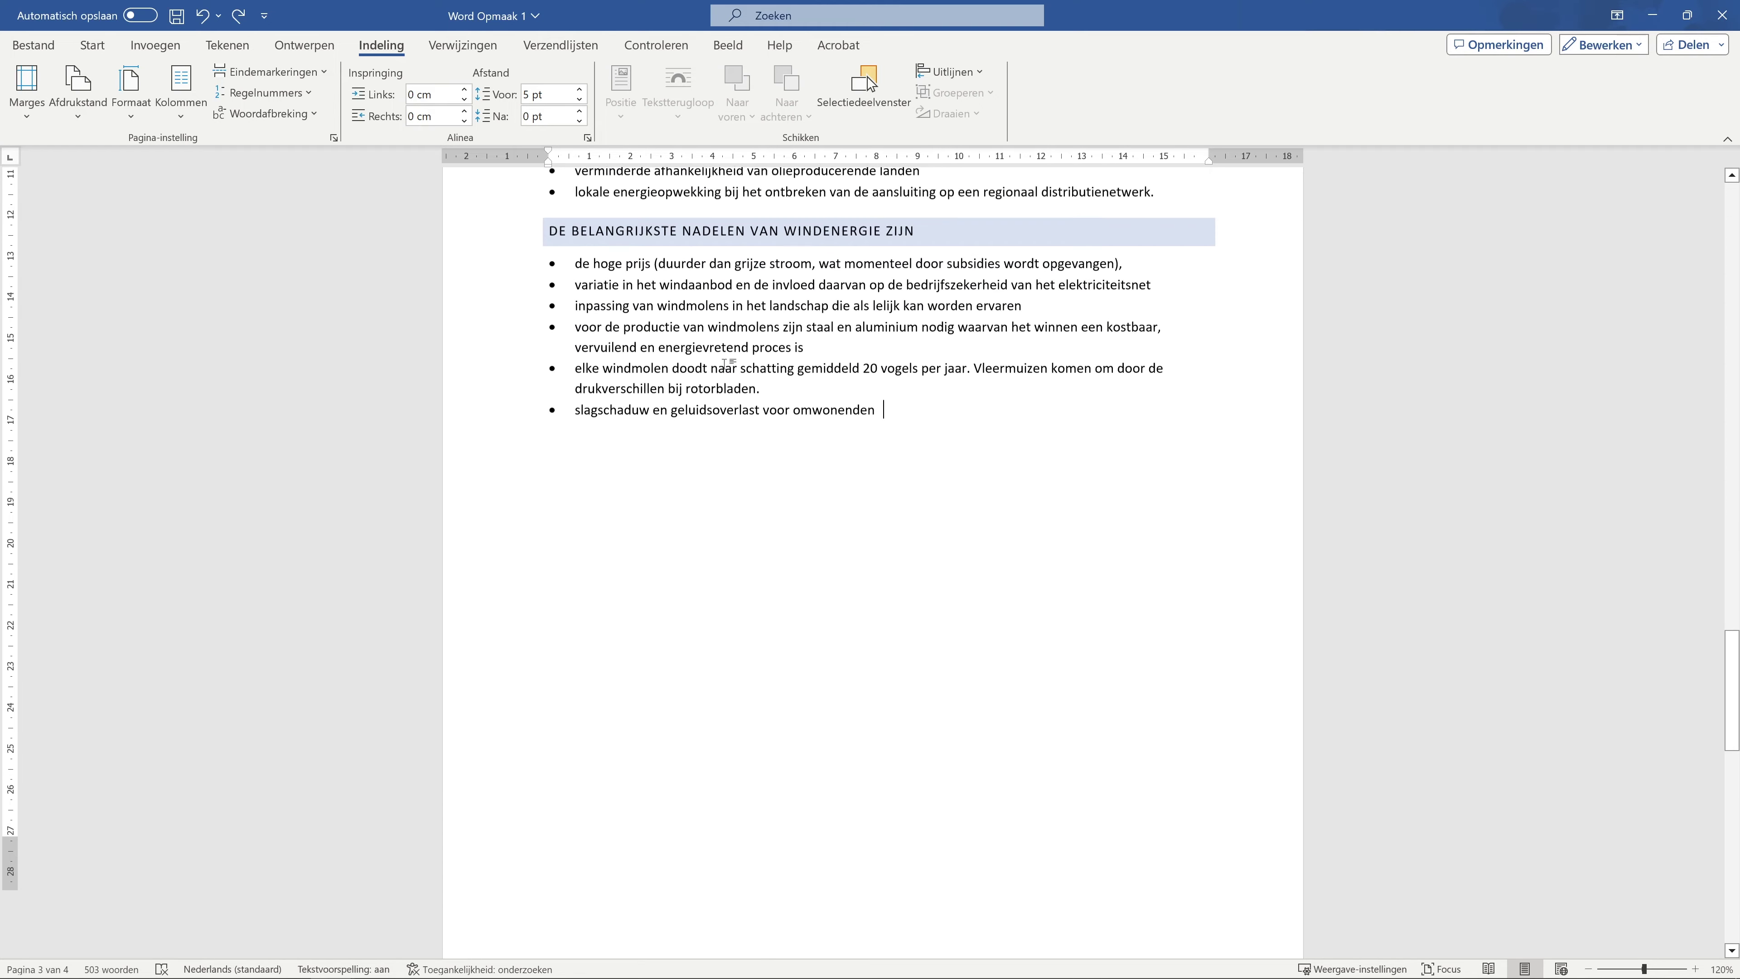
scroll(724, 363, "down", 4)
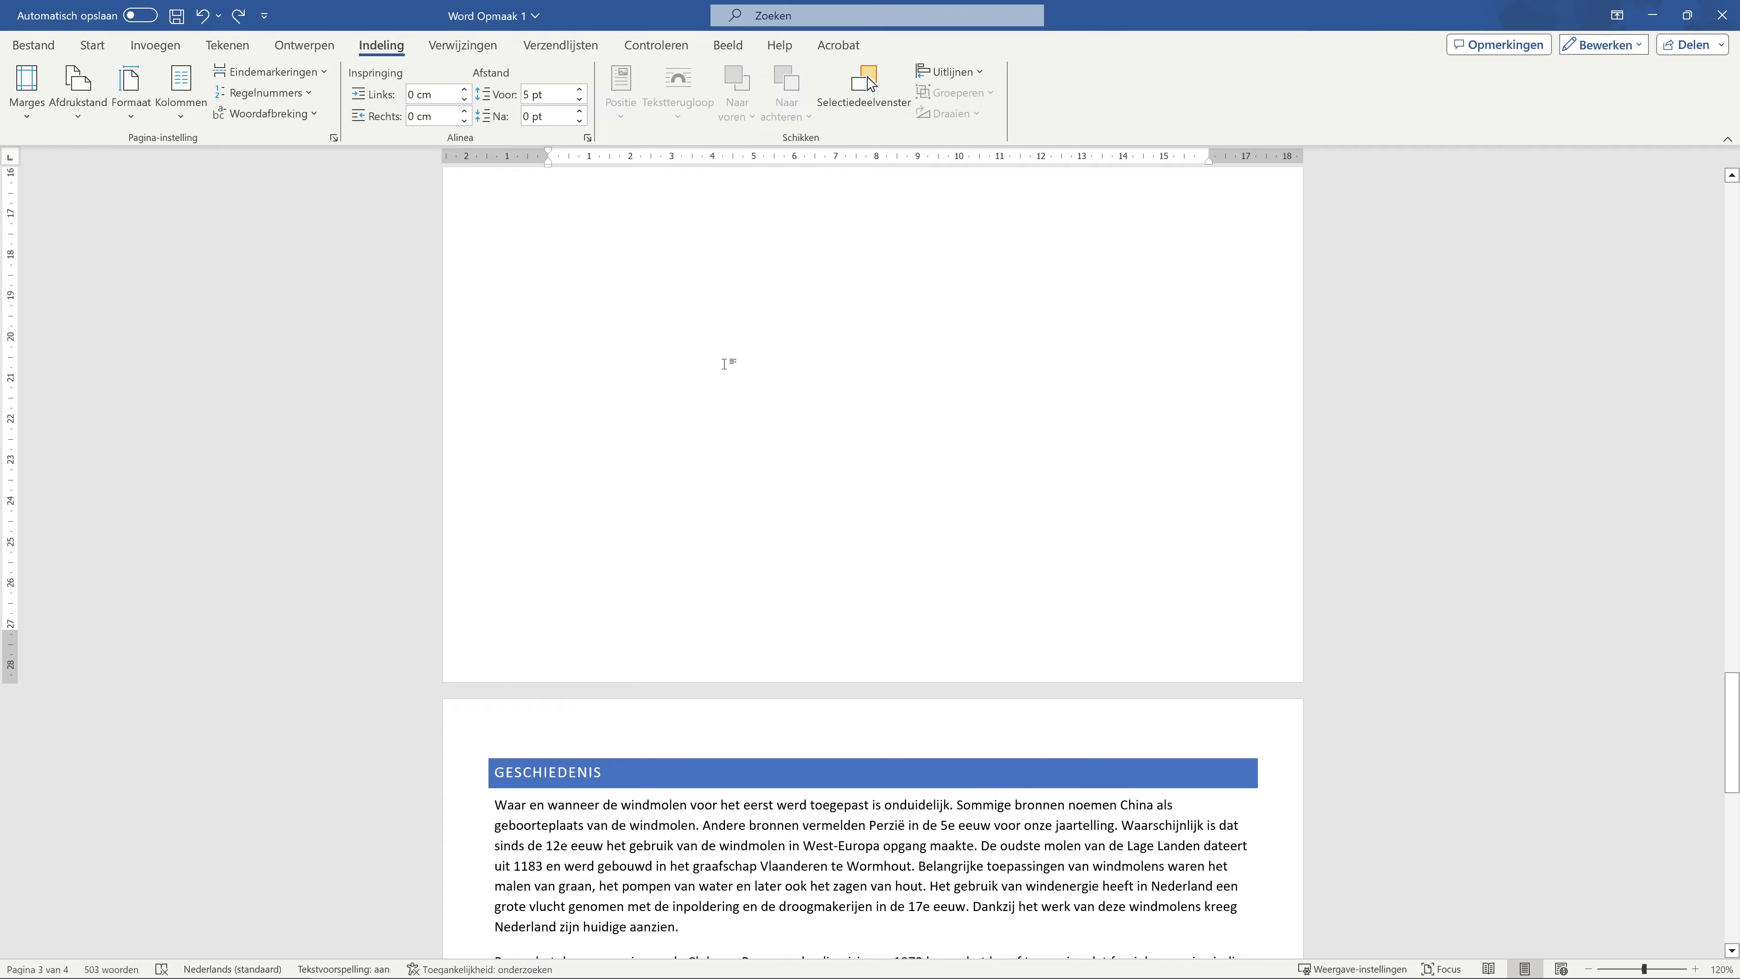
scroll(724, 363, "up", 7)
scroll(724, 363, "up", 3)
scroll(724, 363, "up", 1)
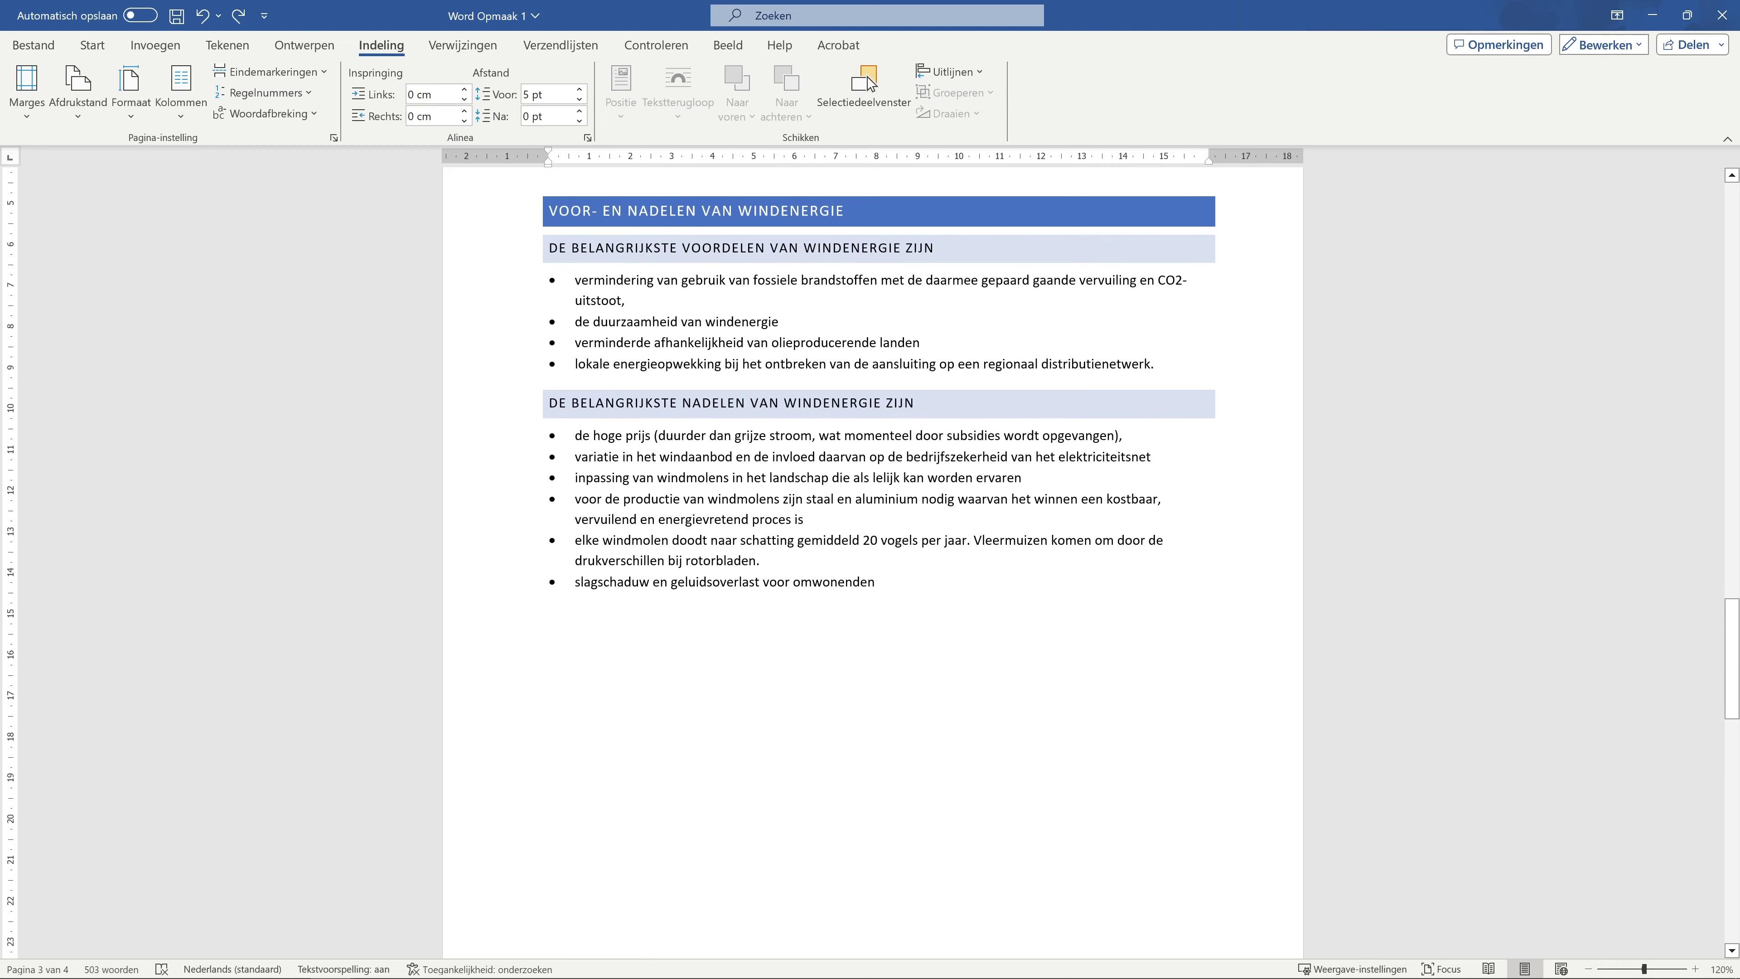
left_click(203, 17)
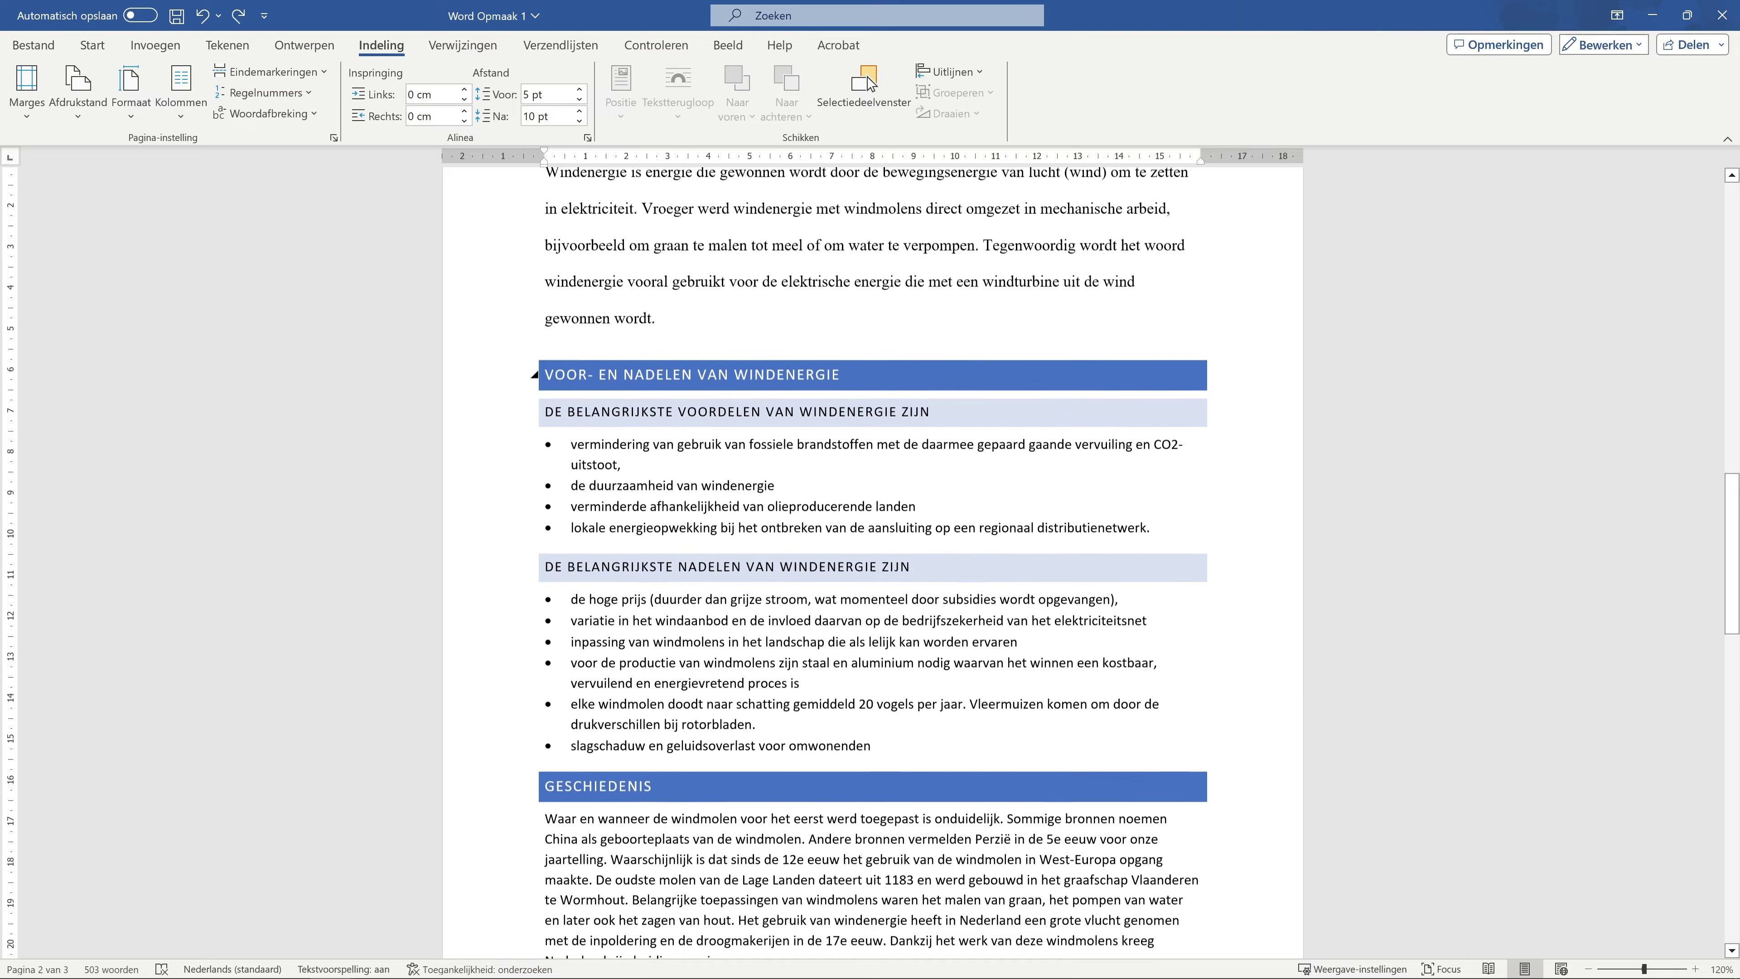
Undo once more for Smal margins, then insert a Doorlopend section break before the VOOR- EN NADELEN heading
left_click(202, 15)
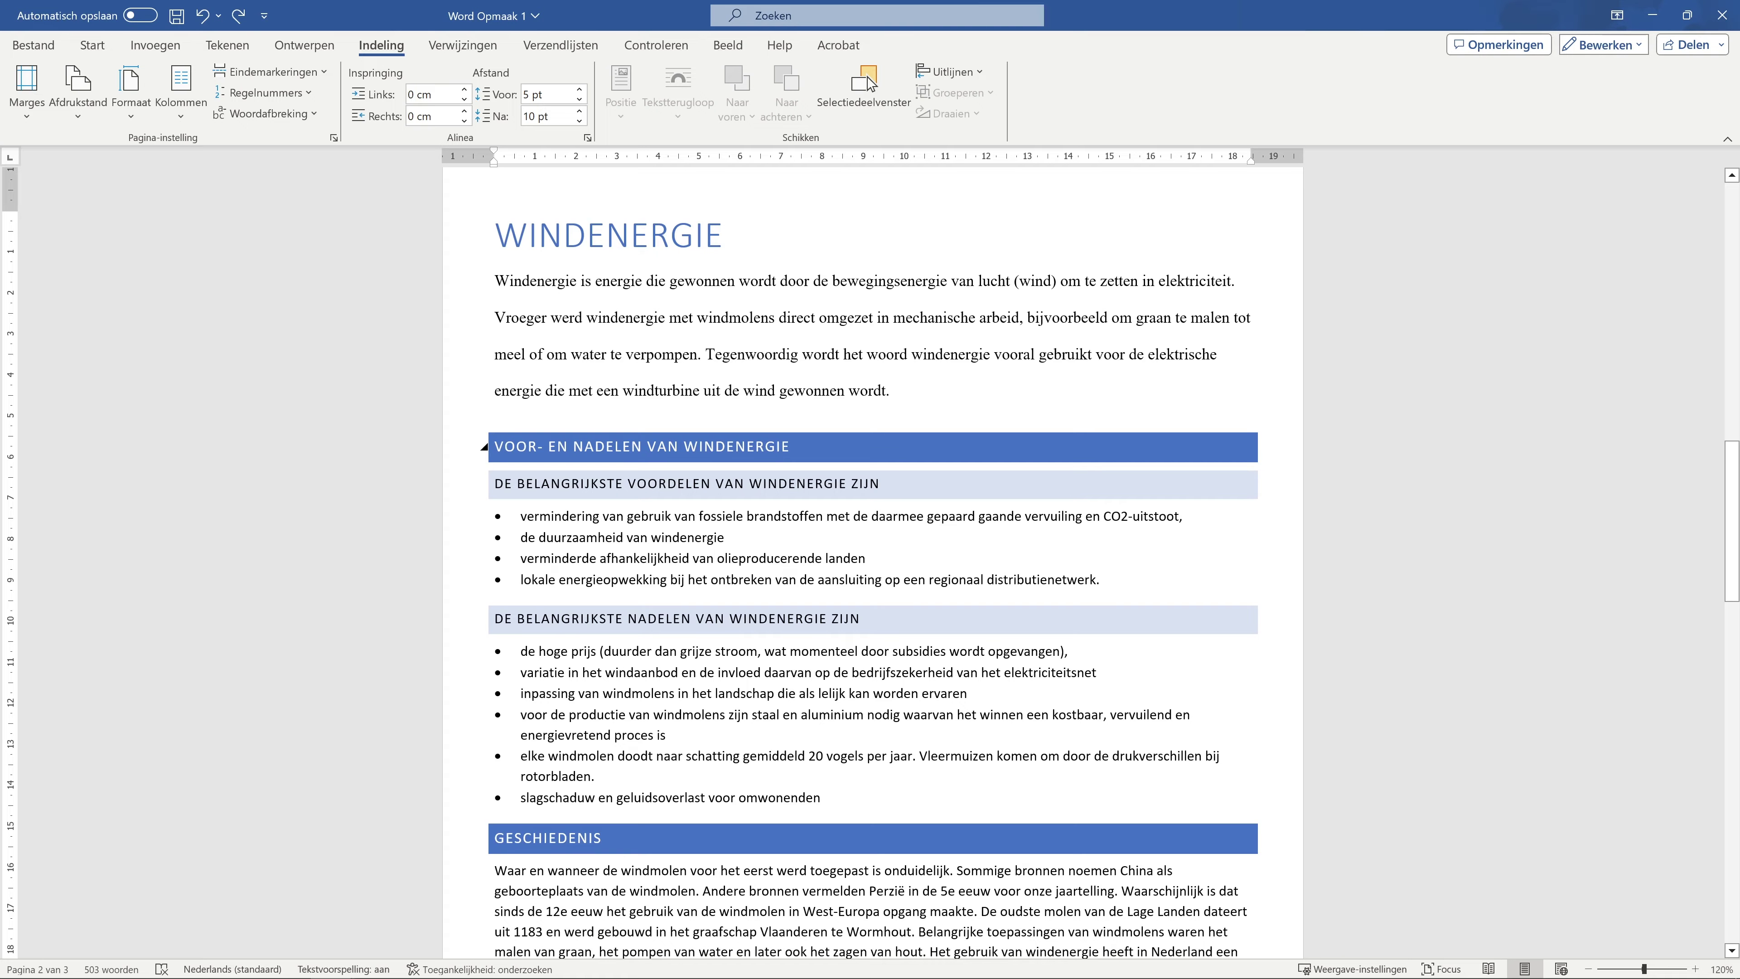
double_click(516, 446)
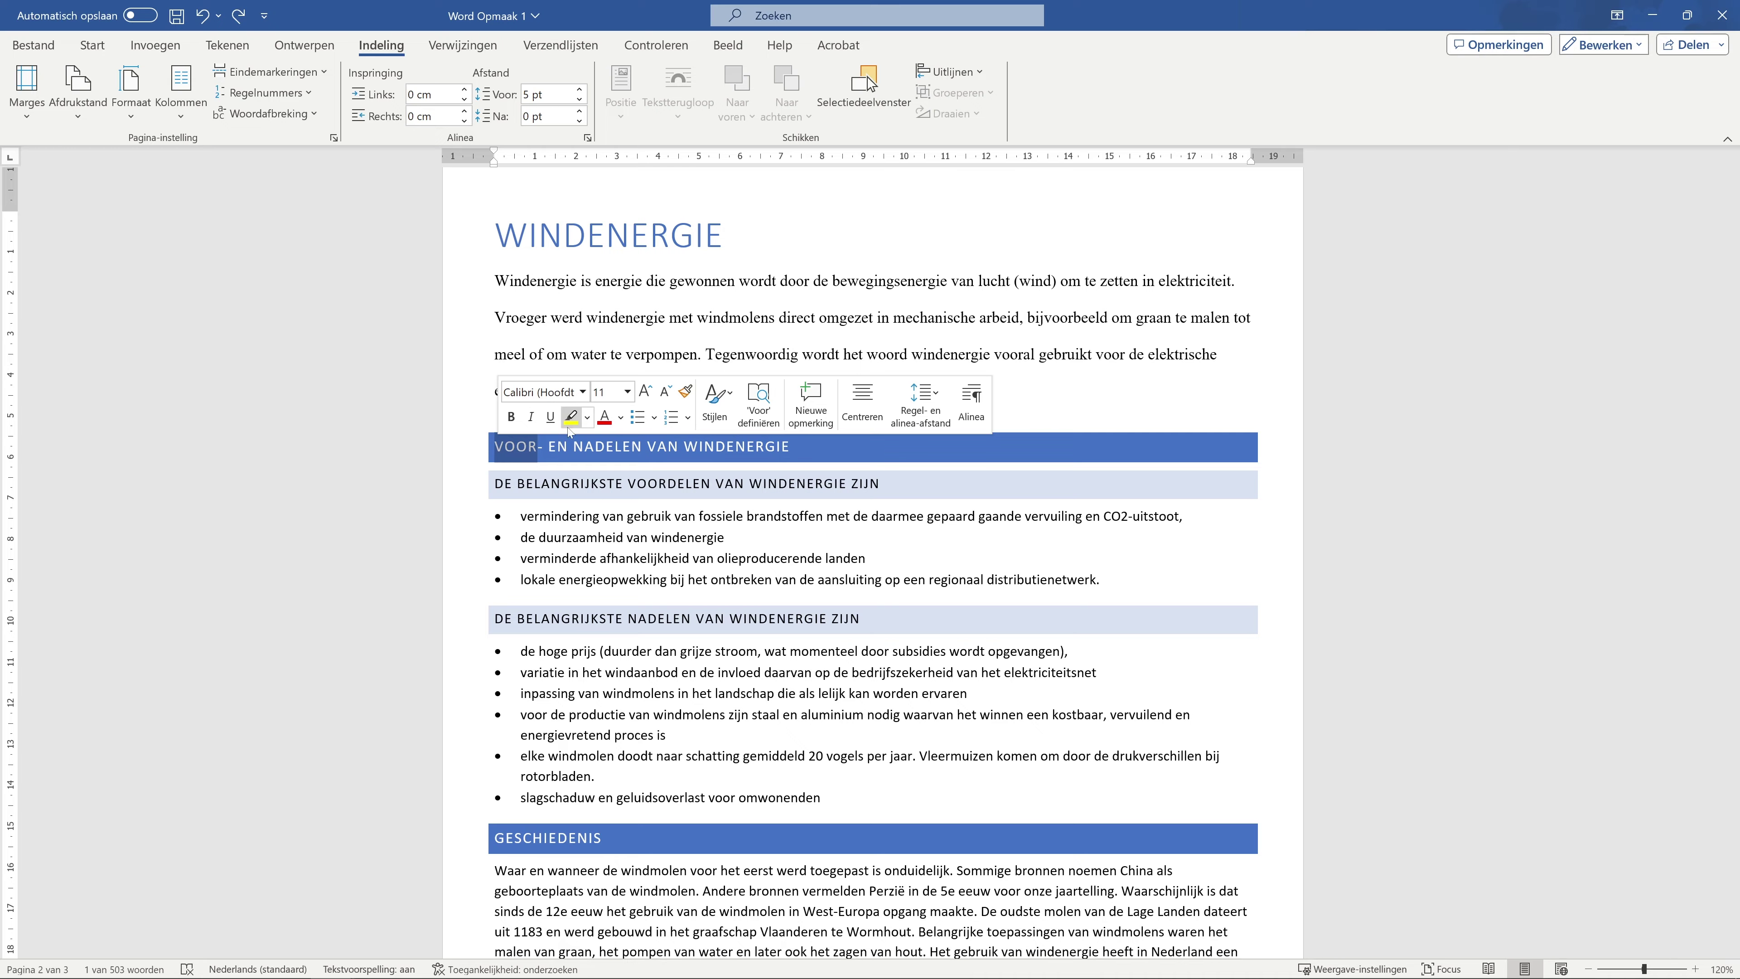
key("Left")
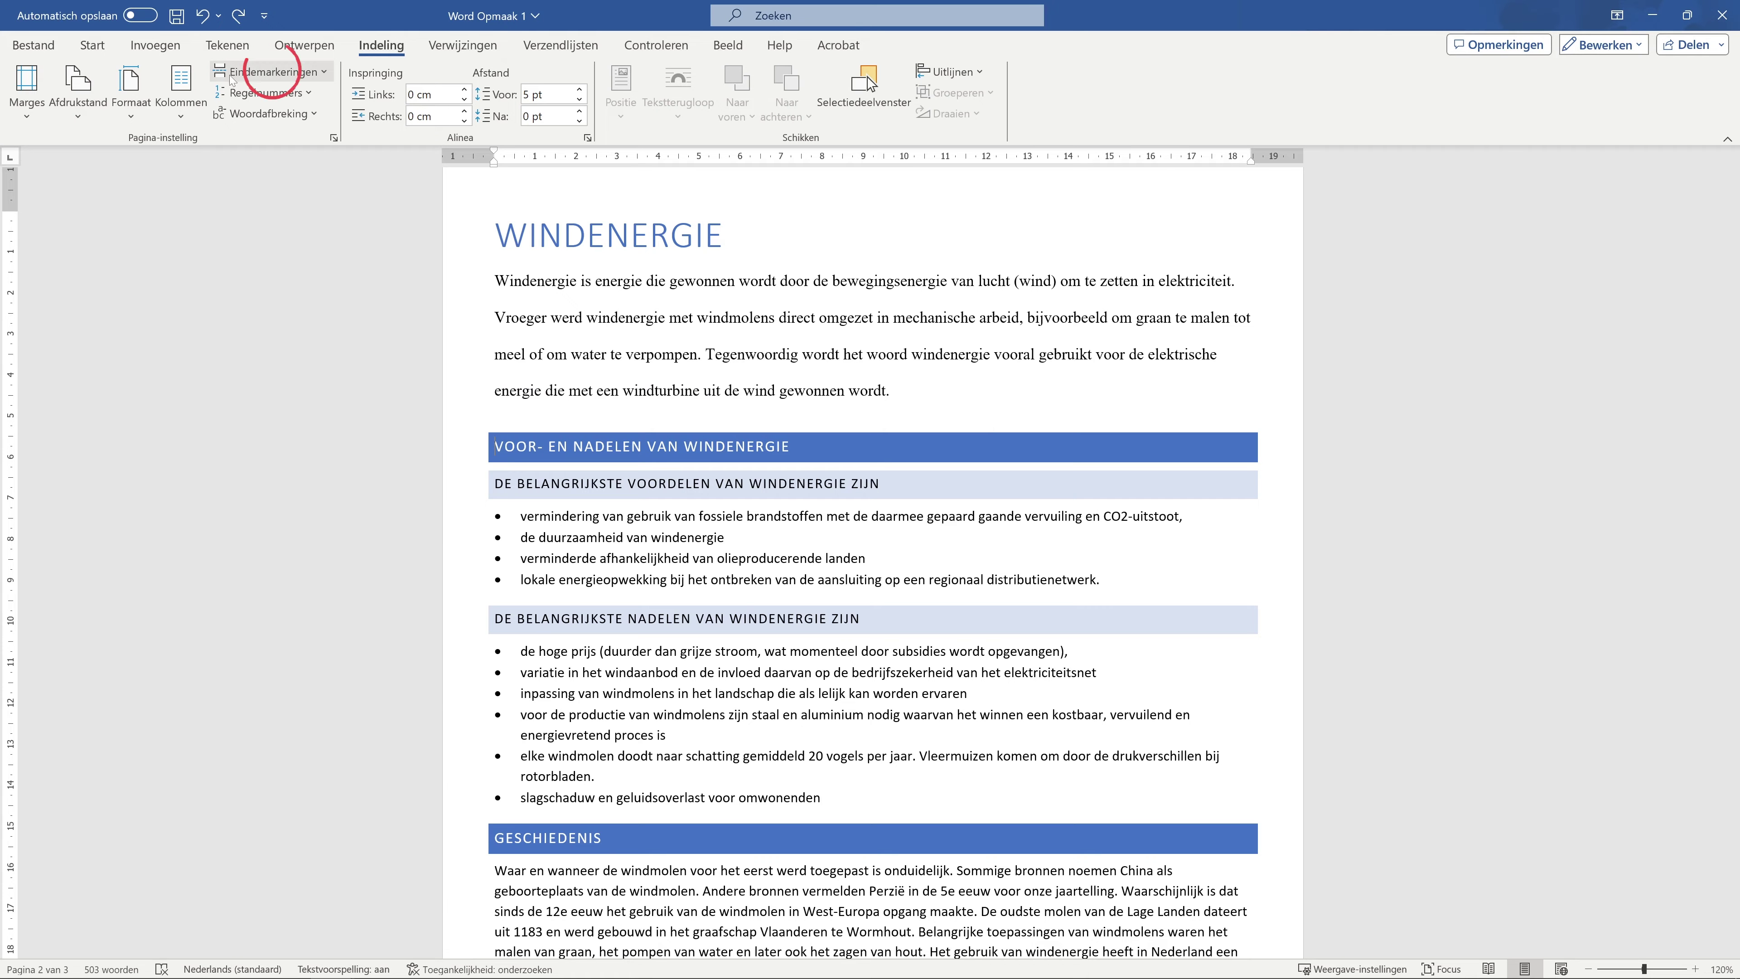
left_click(292, 75)
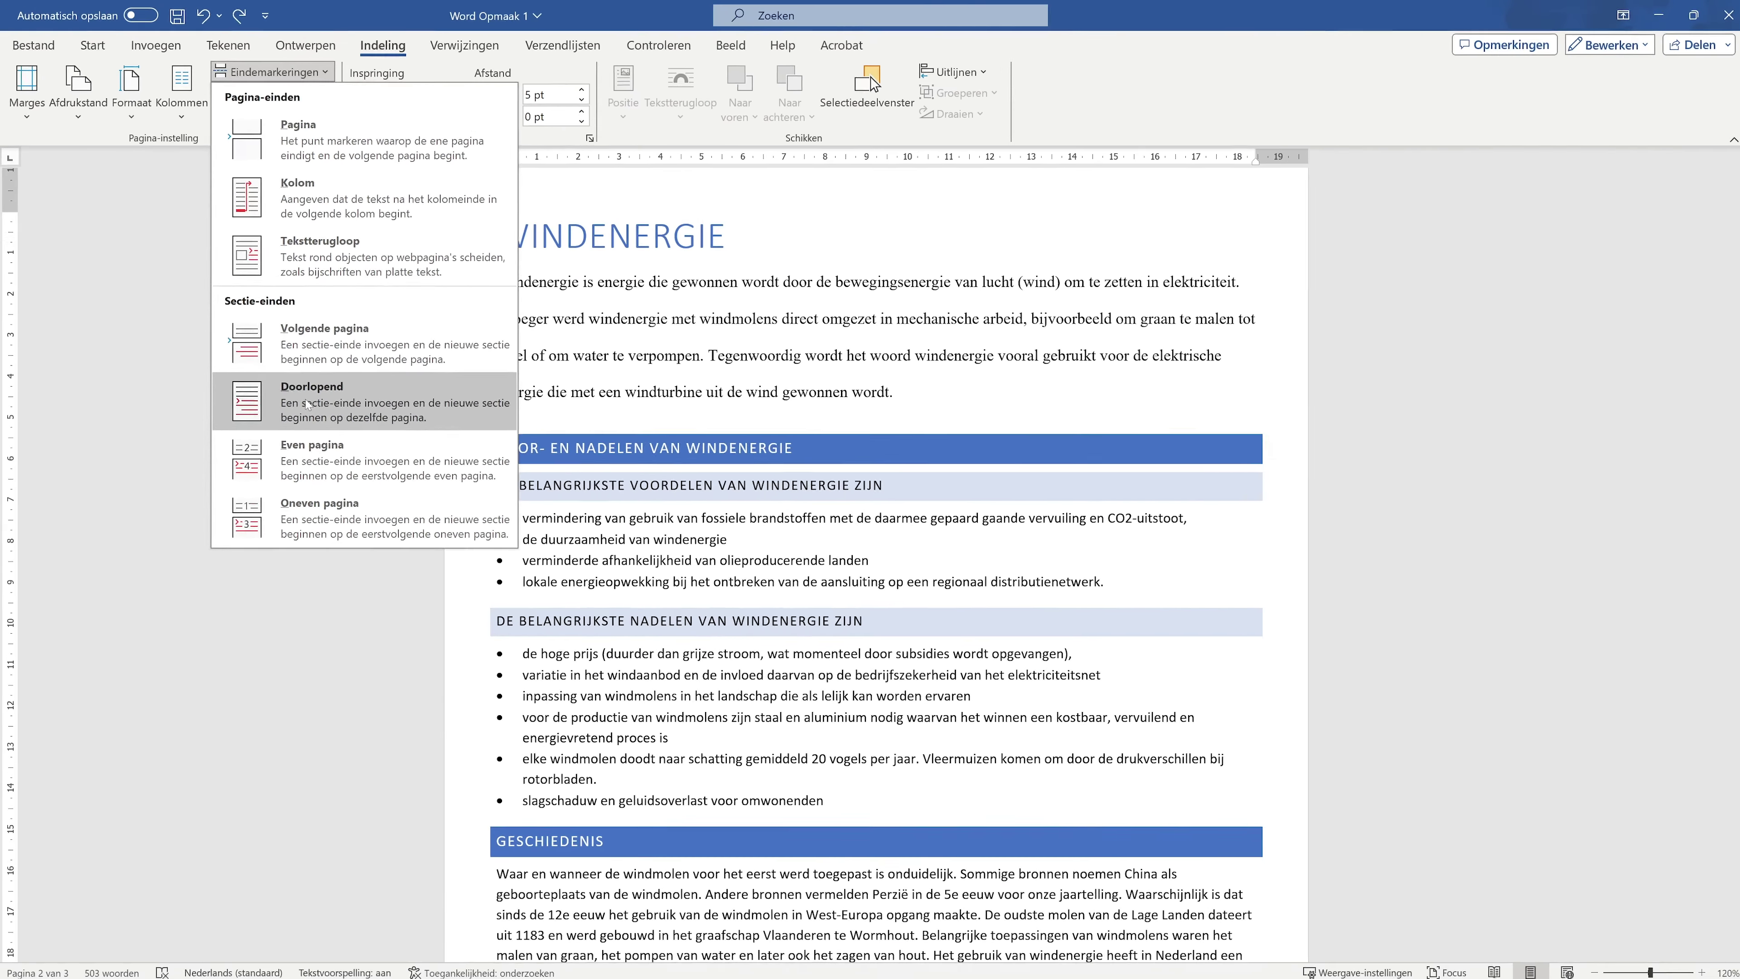
left_click(396, 515)
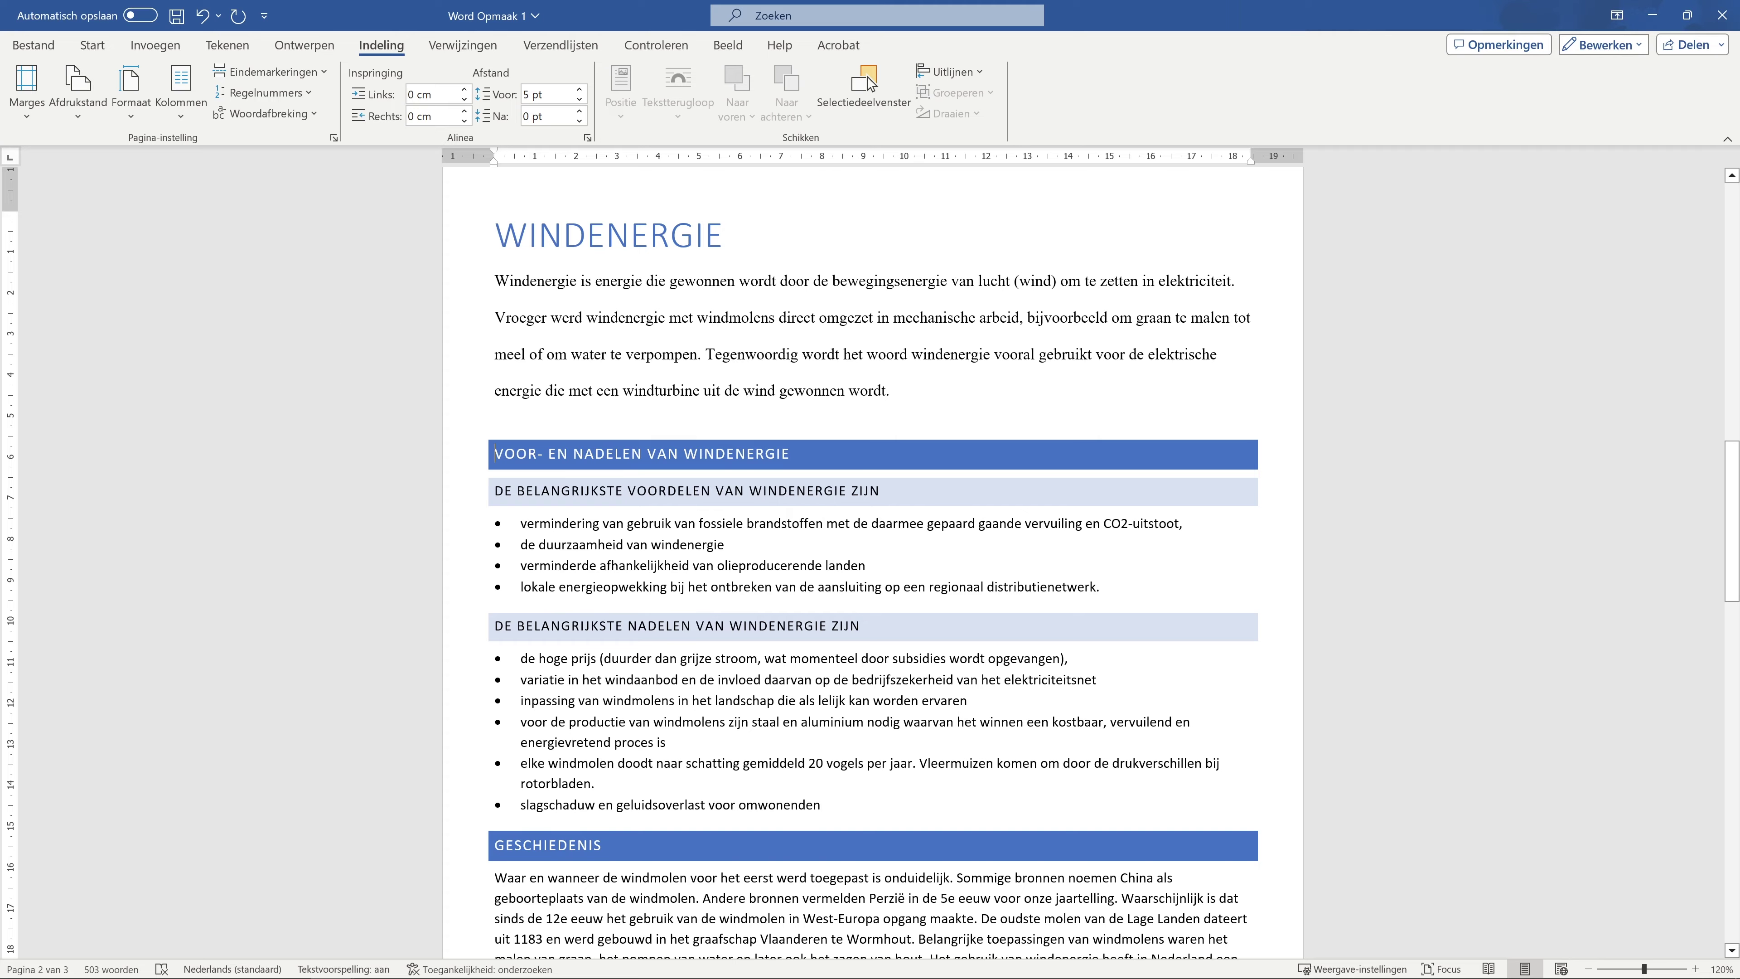
Add a Doorlopend section break after the last disadvantage and turn on ¶ formatting marks
scroll(871, 562, "down", 3)
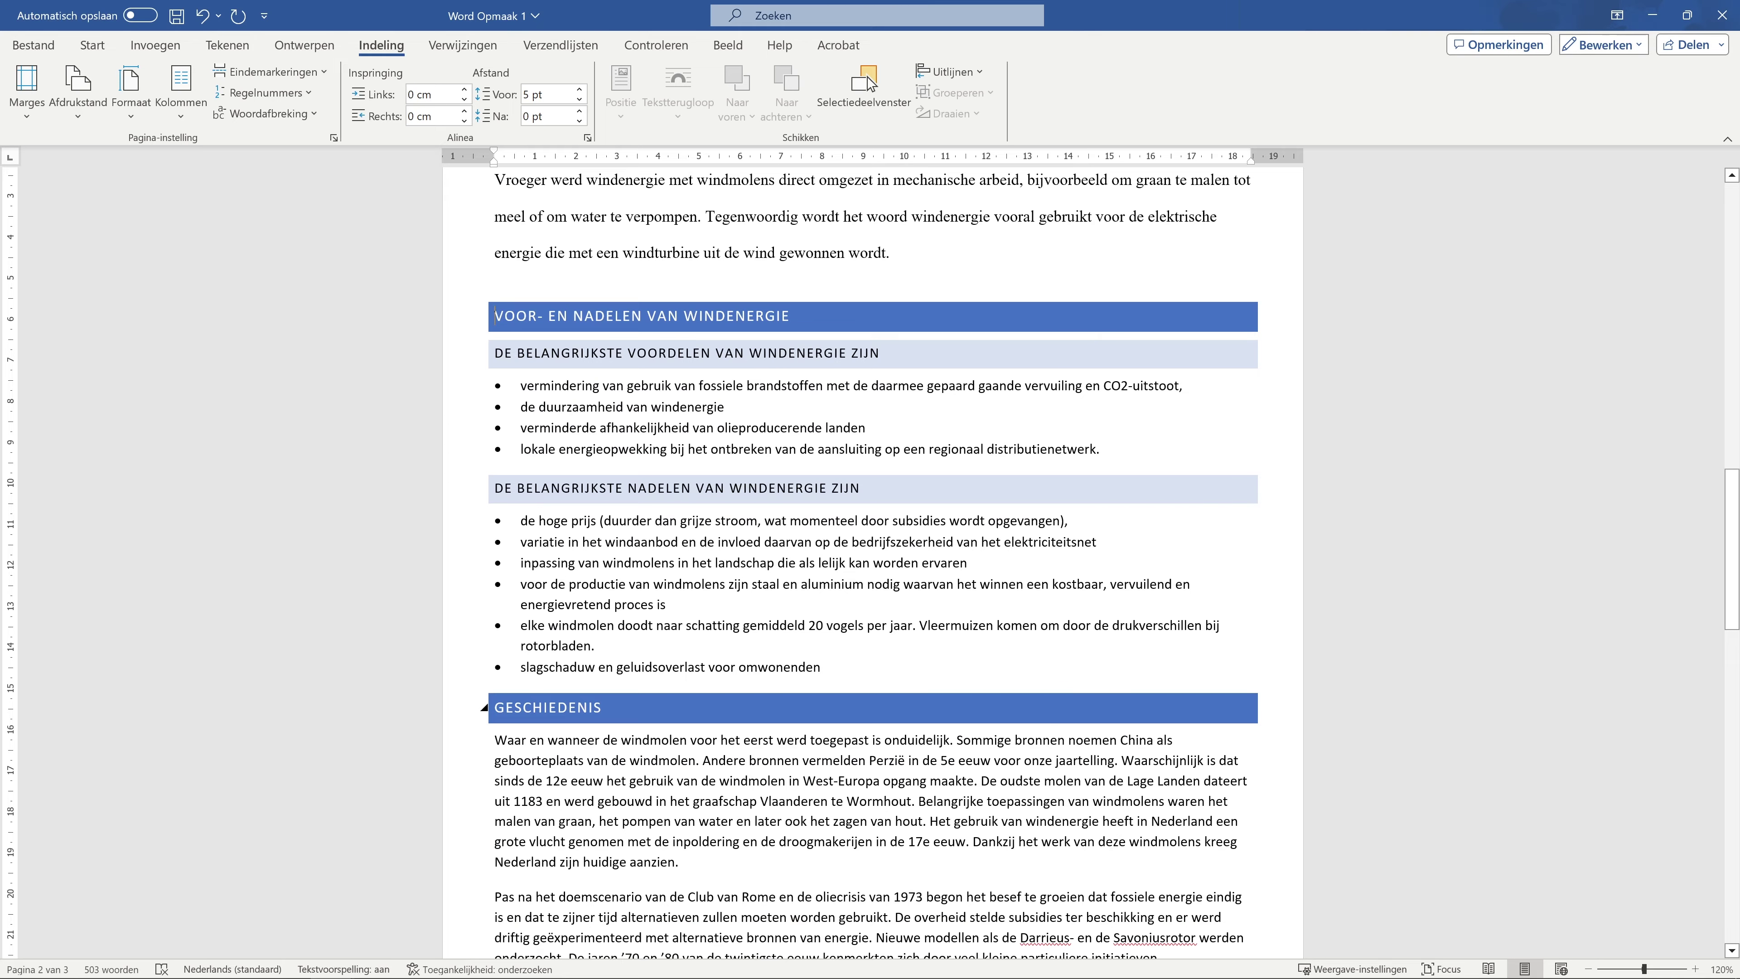
left_click(285, 69)
left_click(315, 400)
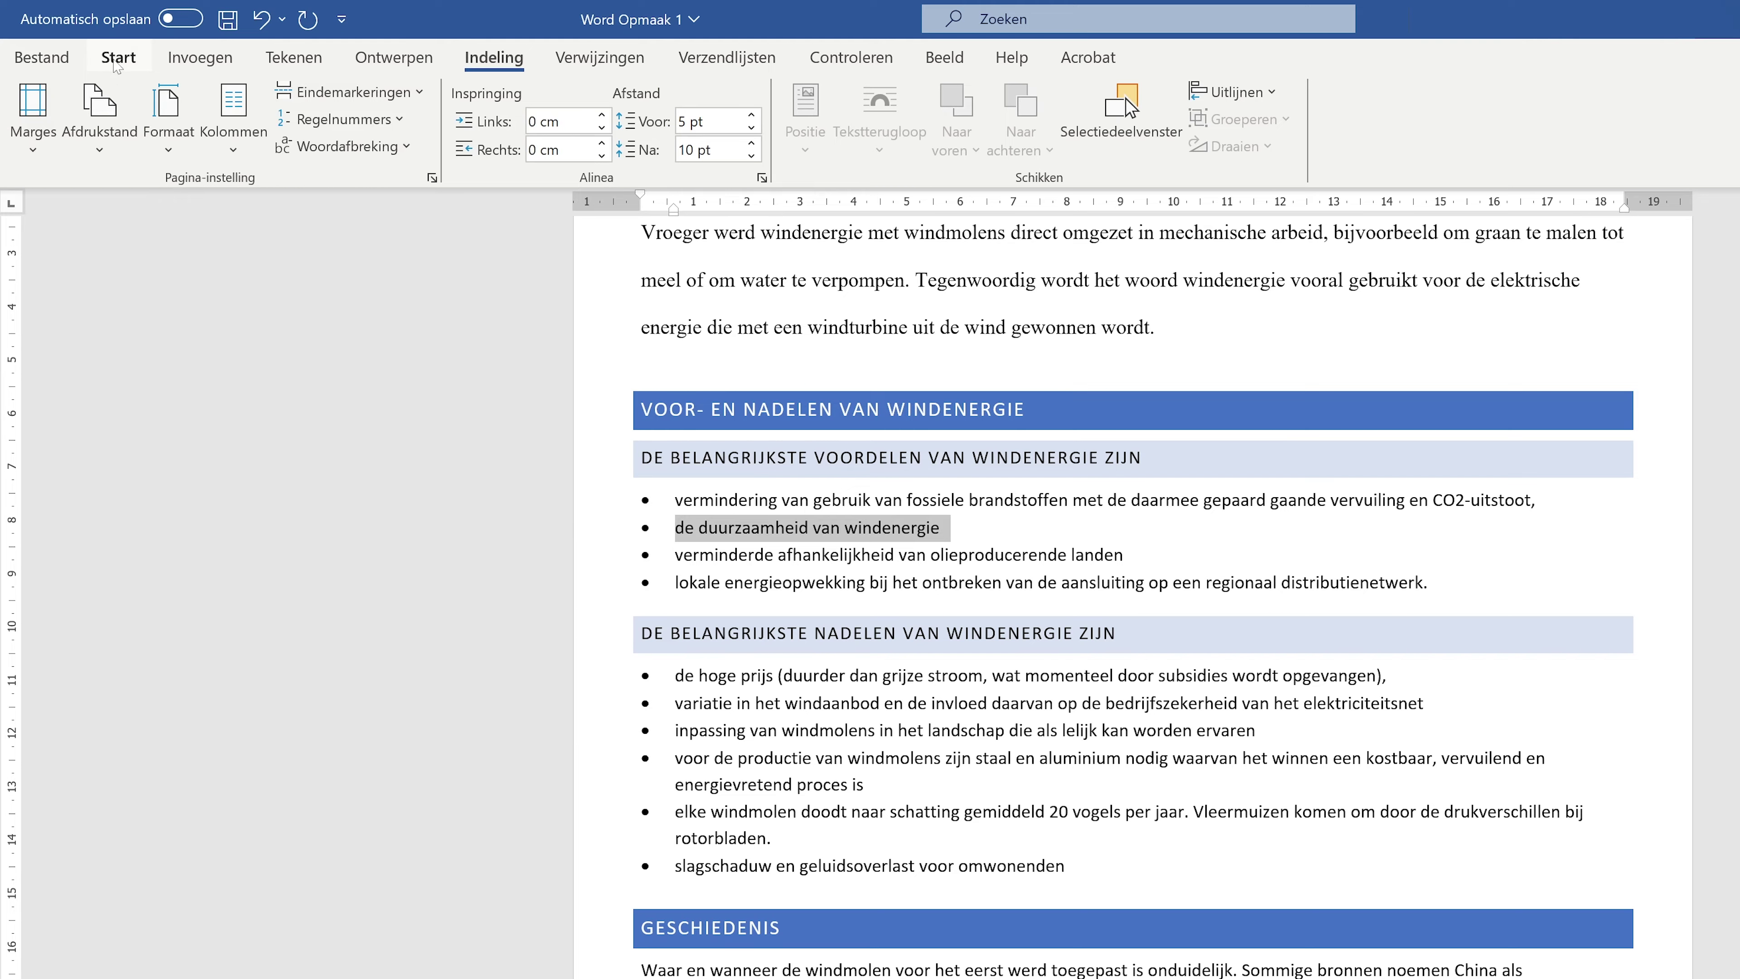
left_click(117, 67)
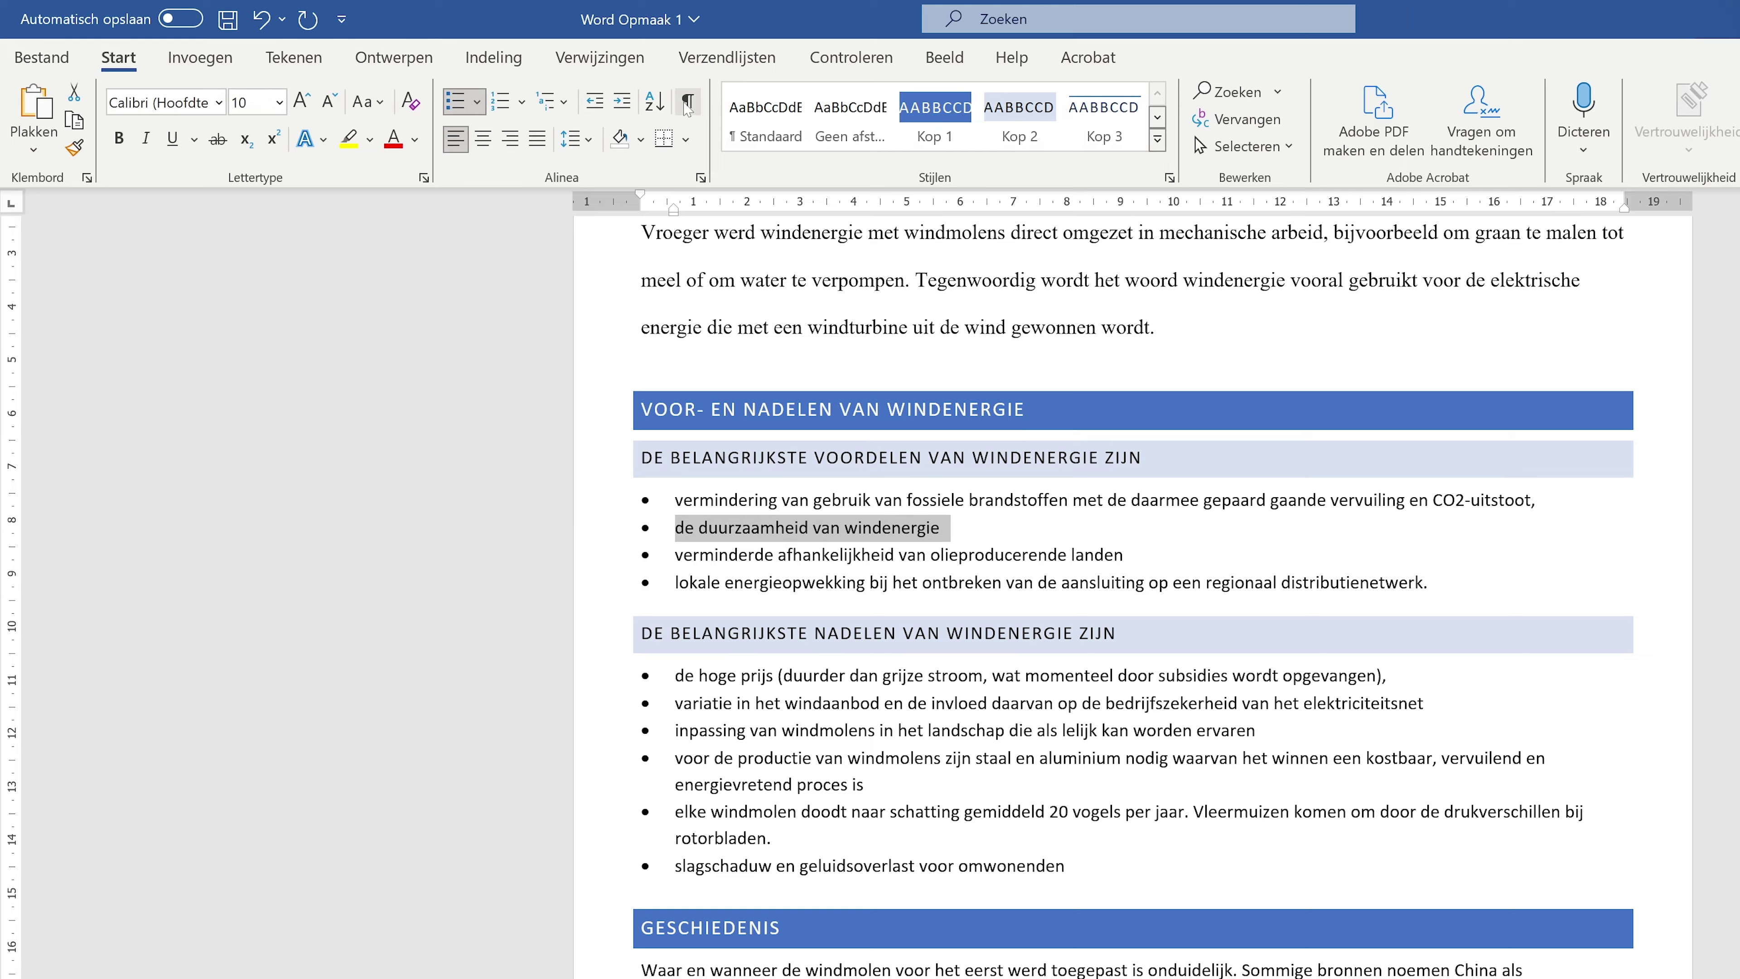
left_click(687, 103)
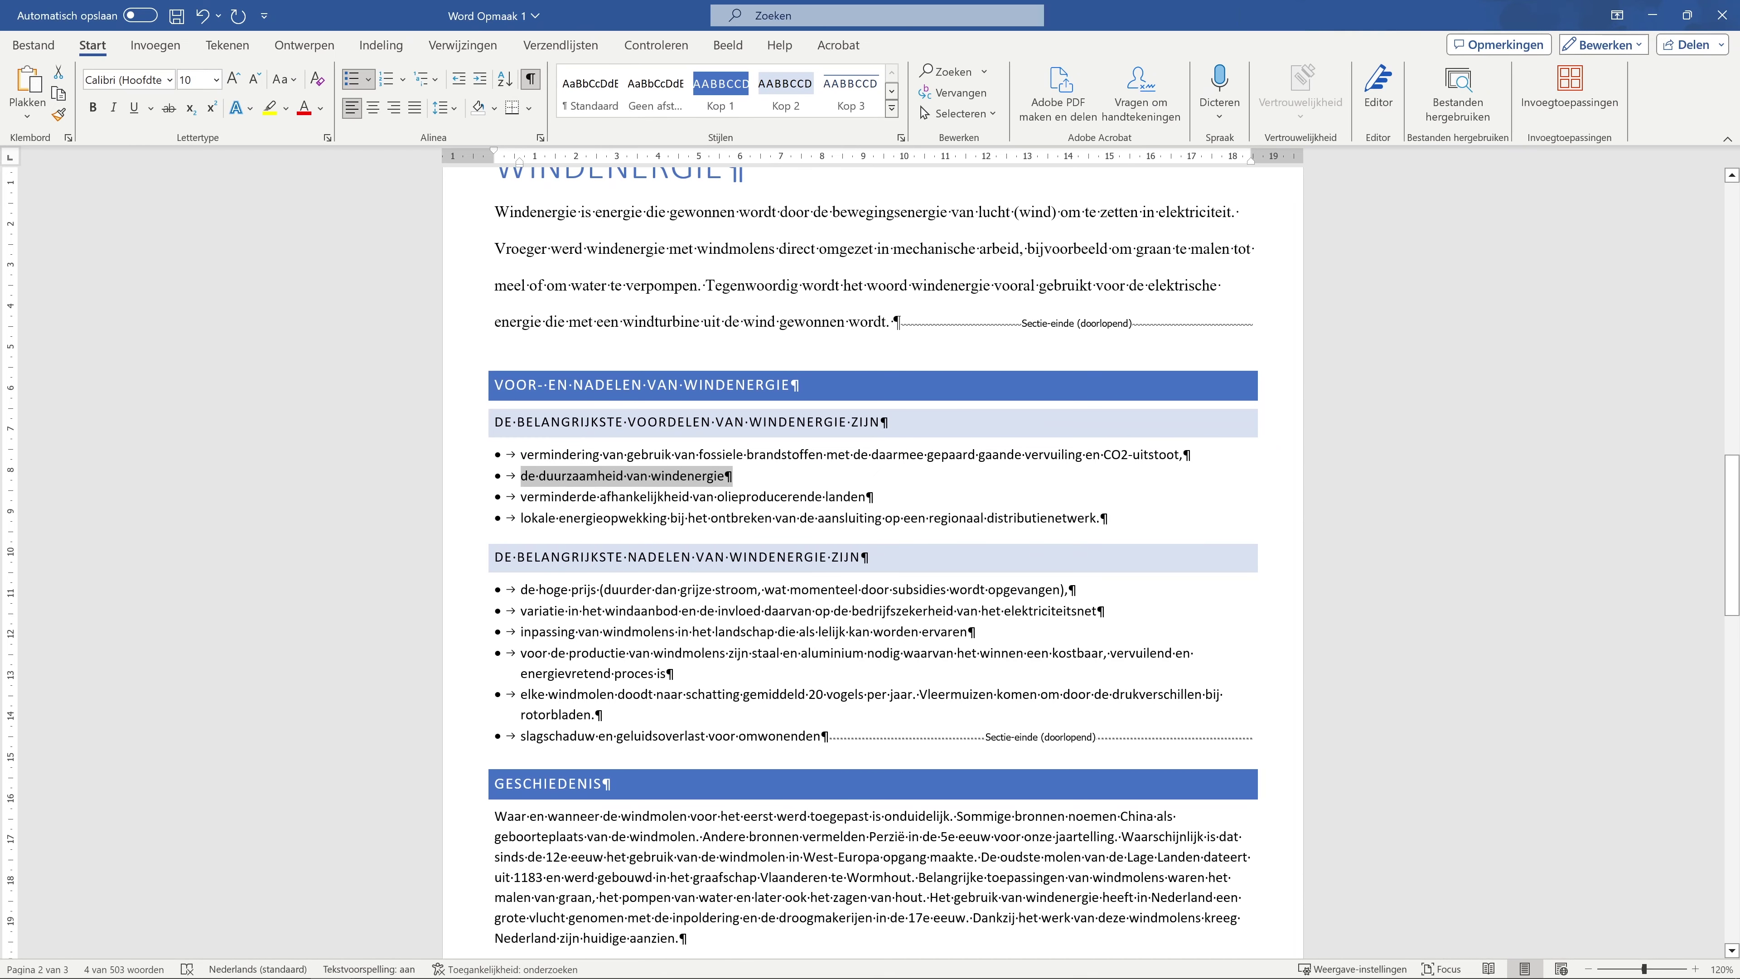
Add the Sectie number to the status bar
left_click(685, 285)
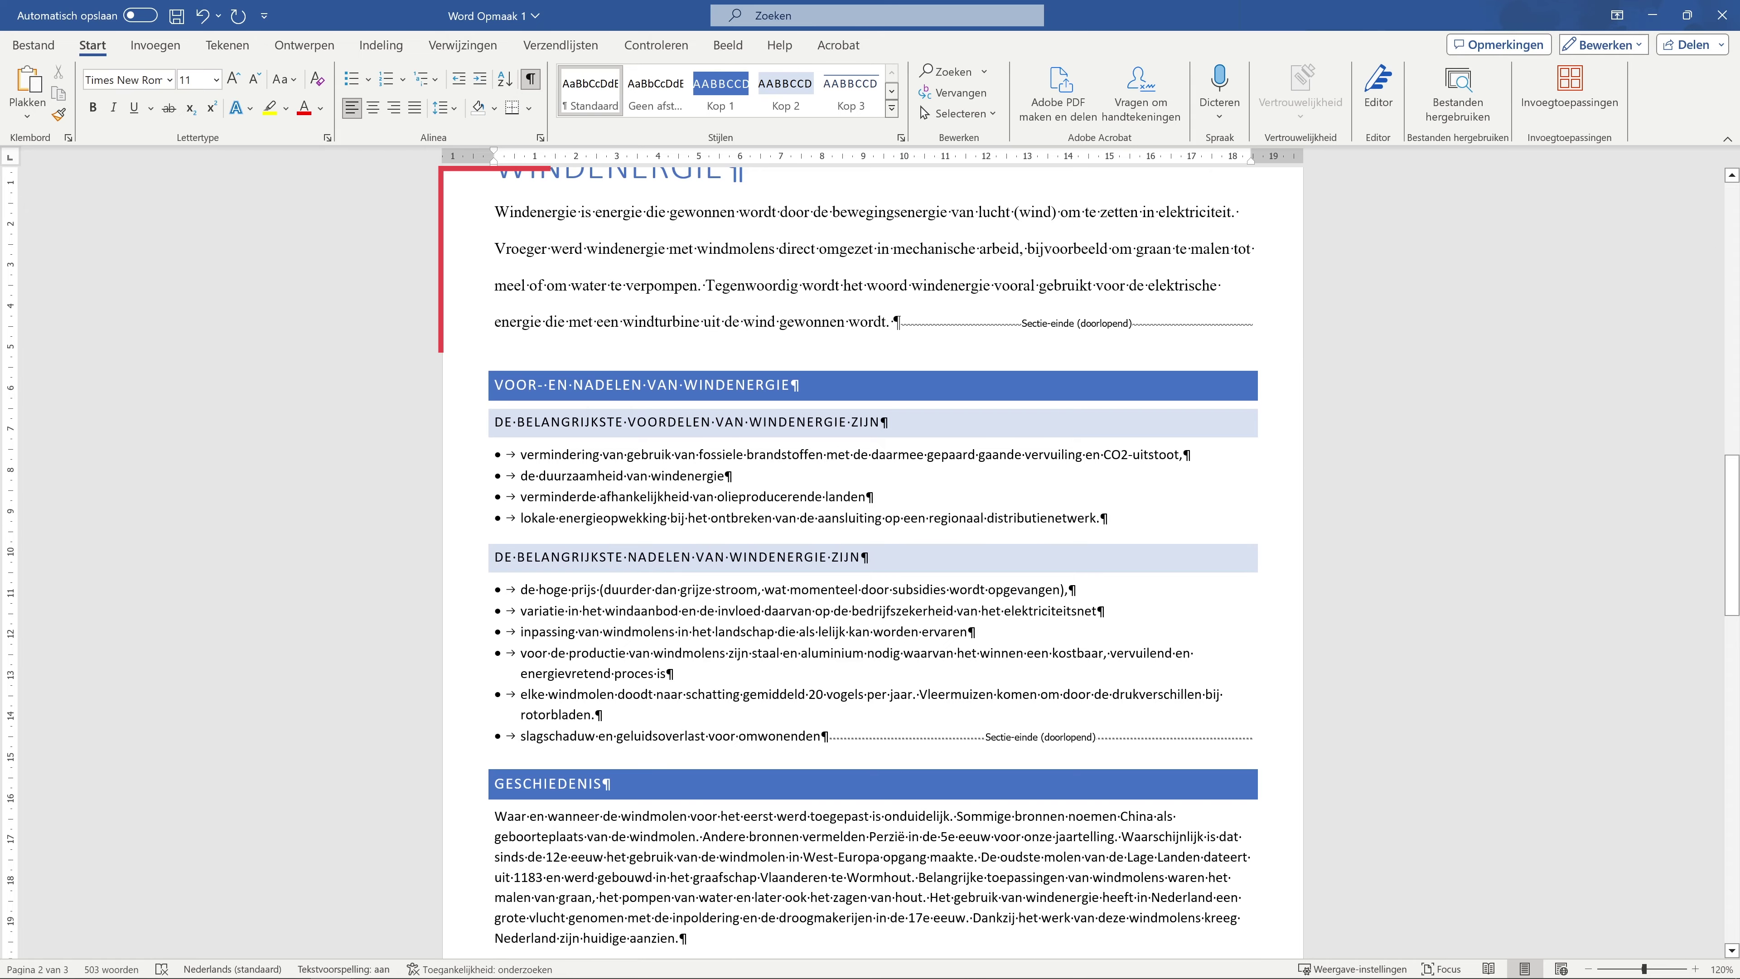
left_click(808, 497)
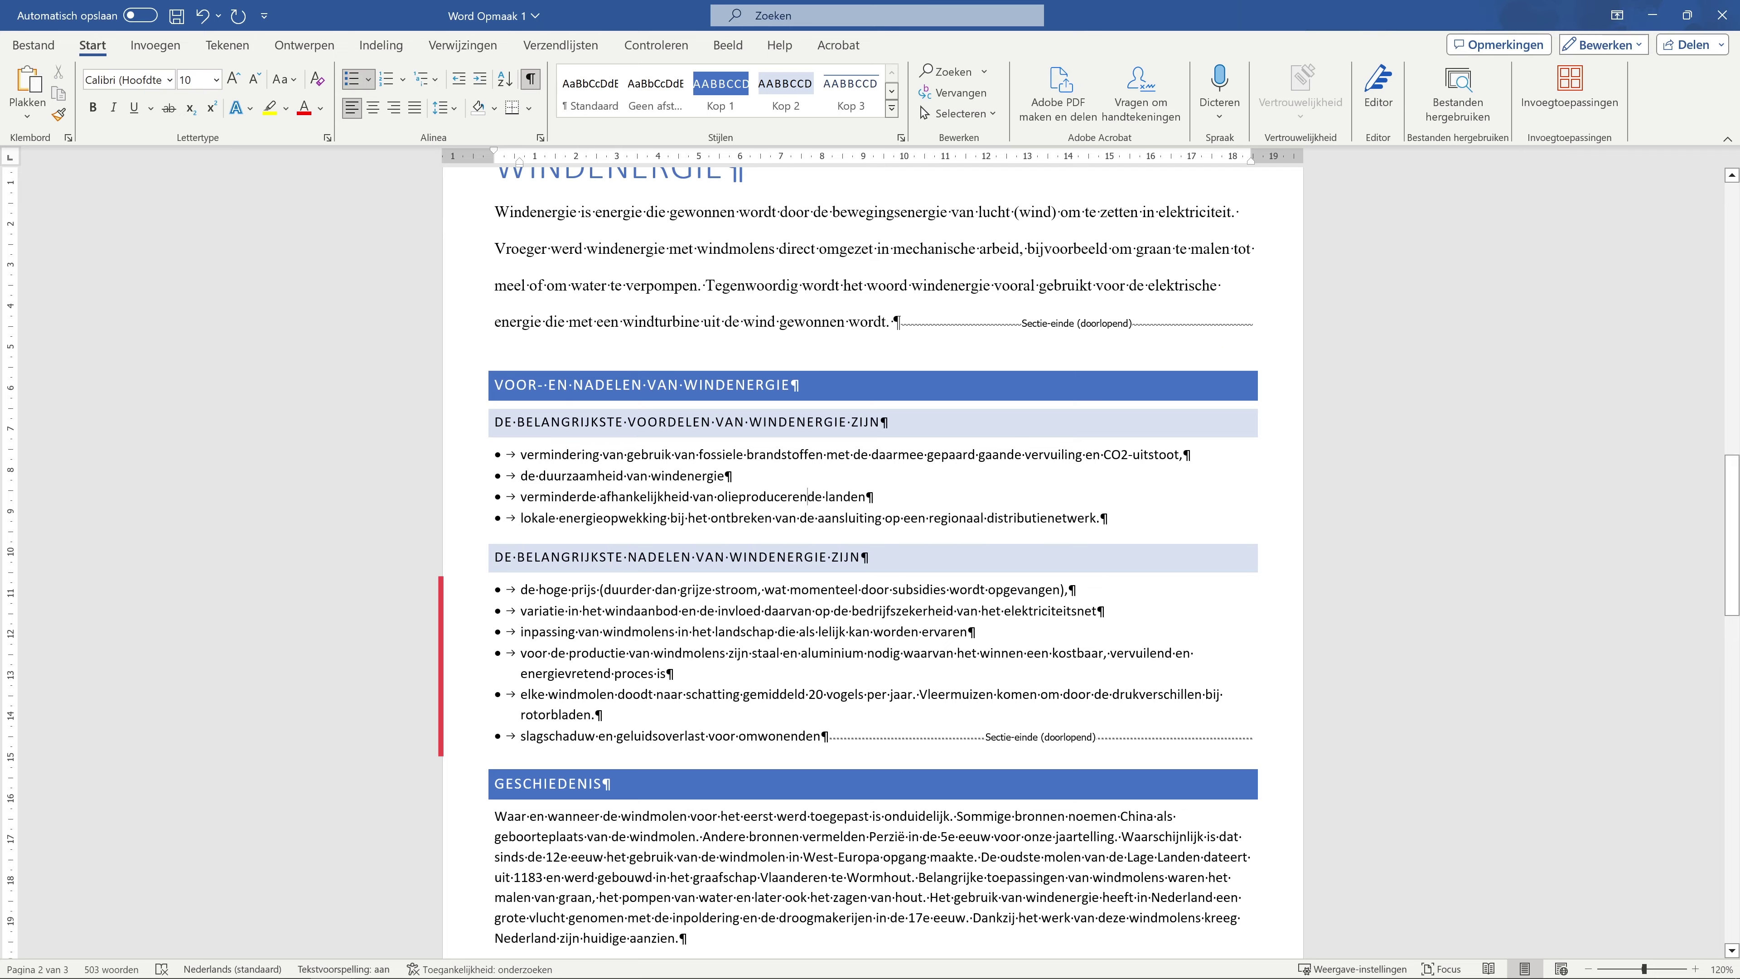
double_click(880, 877)
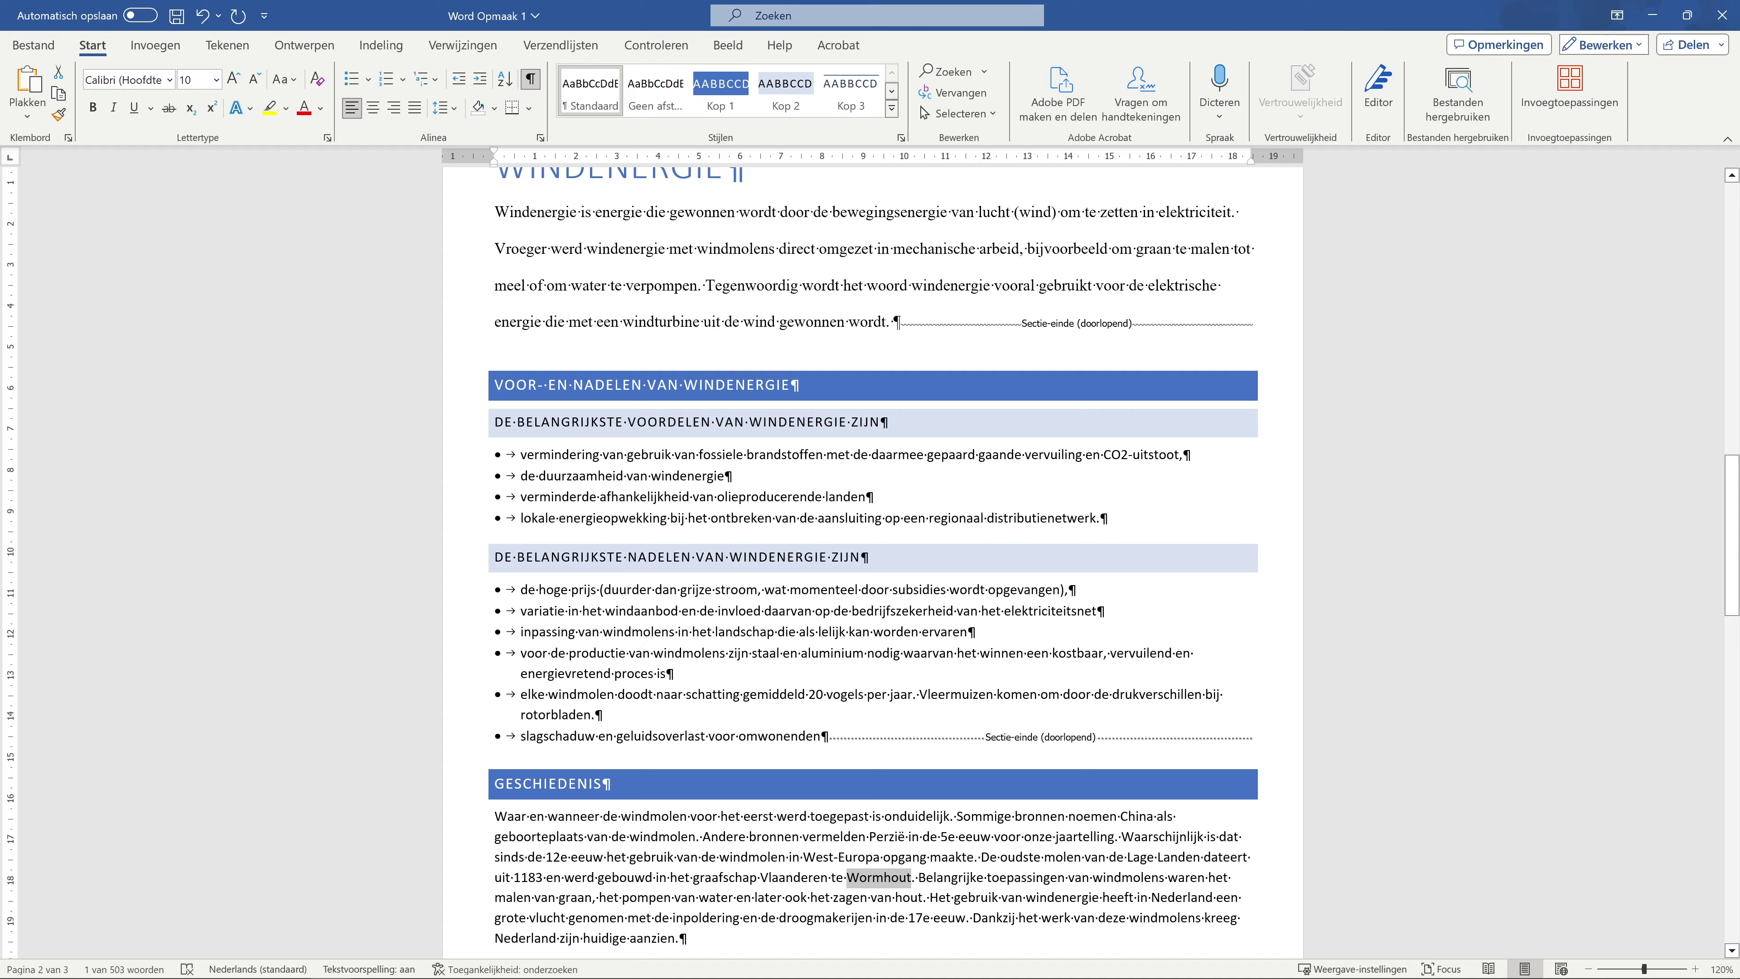
right_click(685, 970)
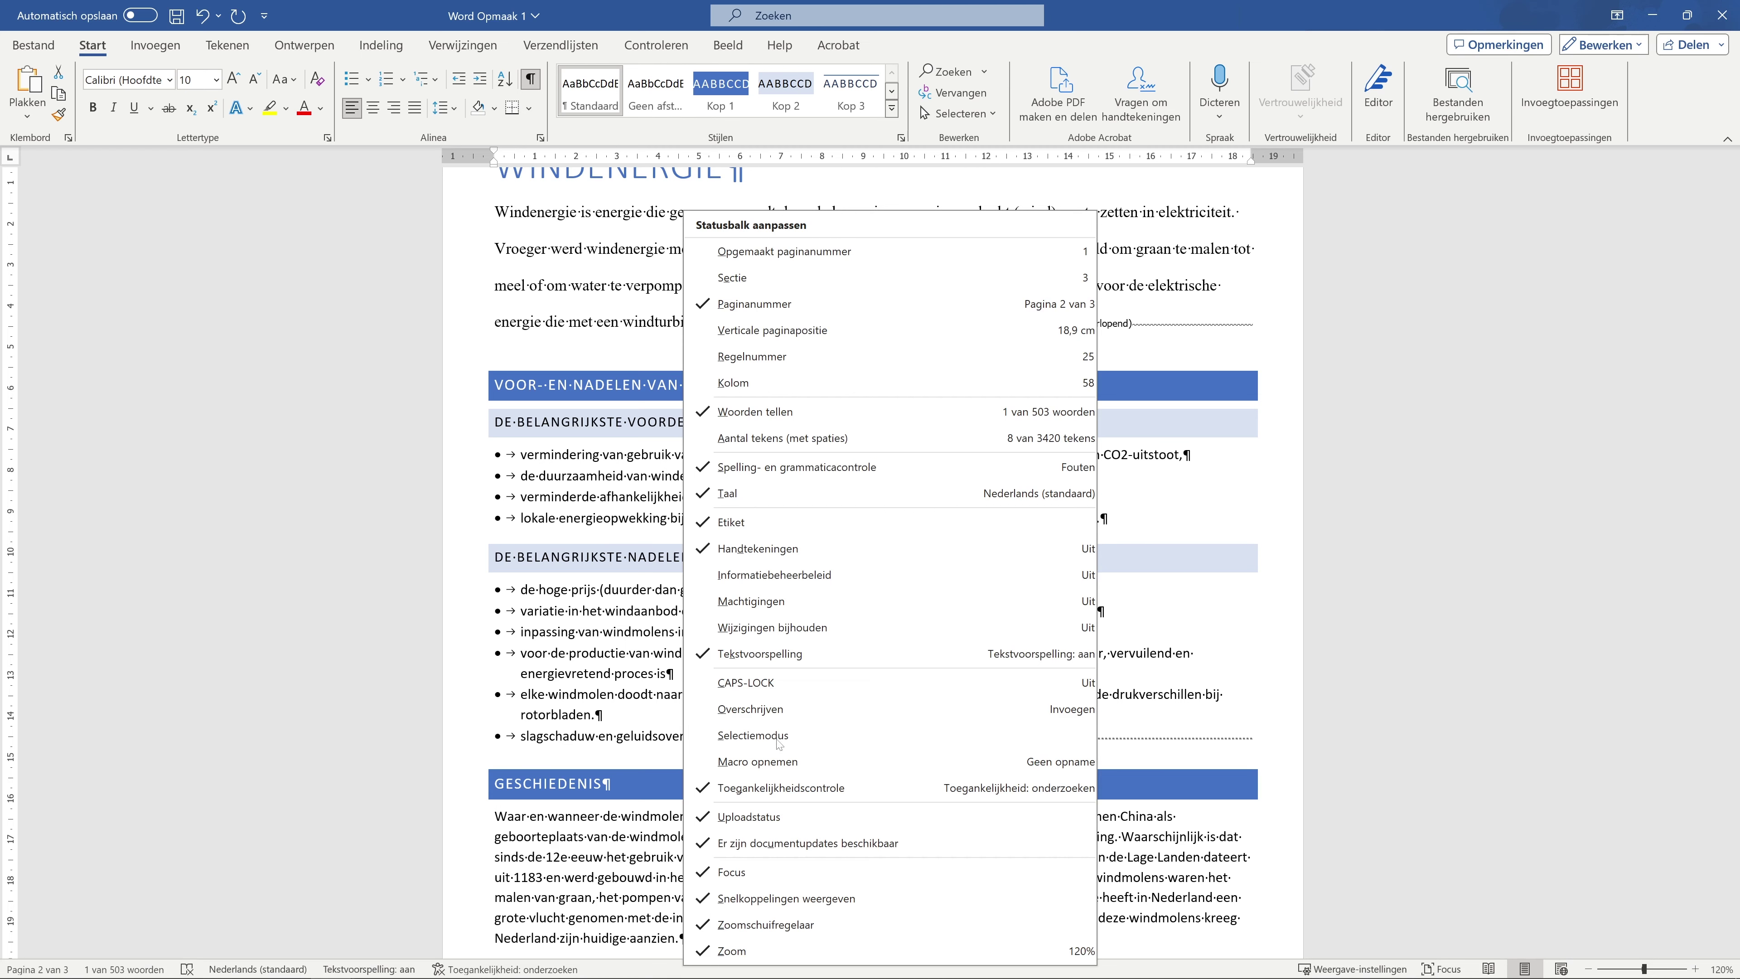
left_click(742, 280)
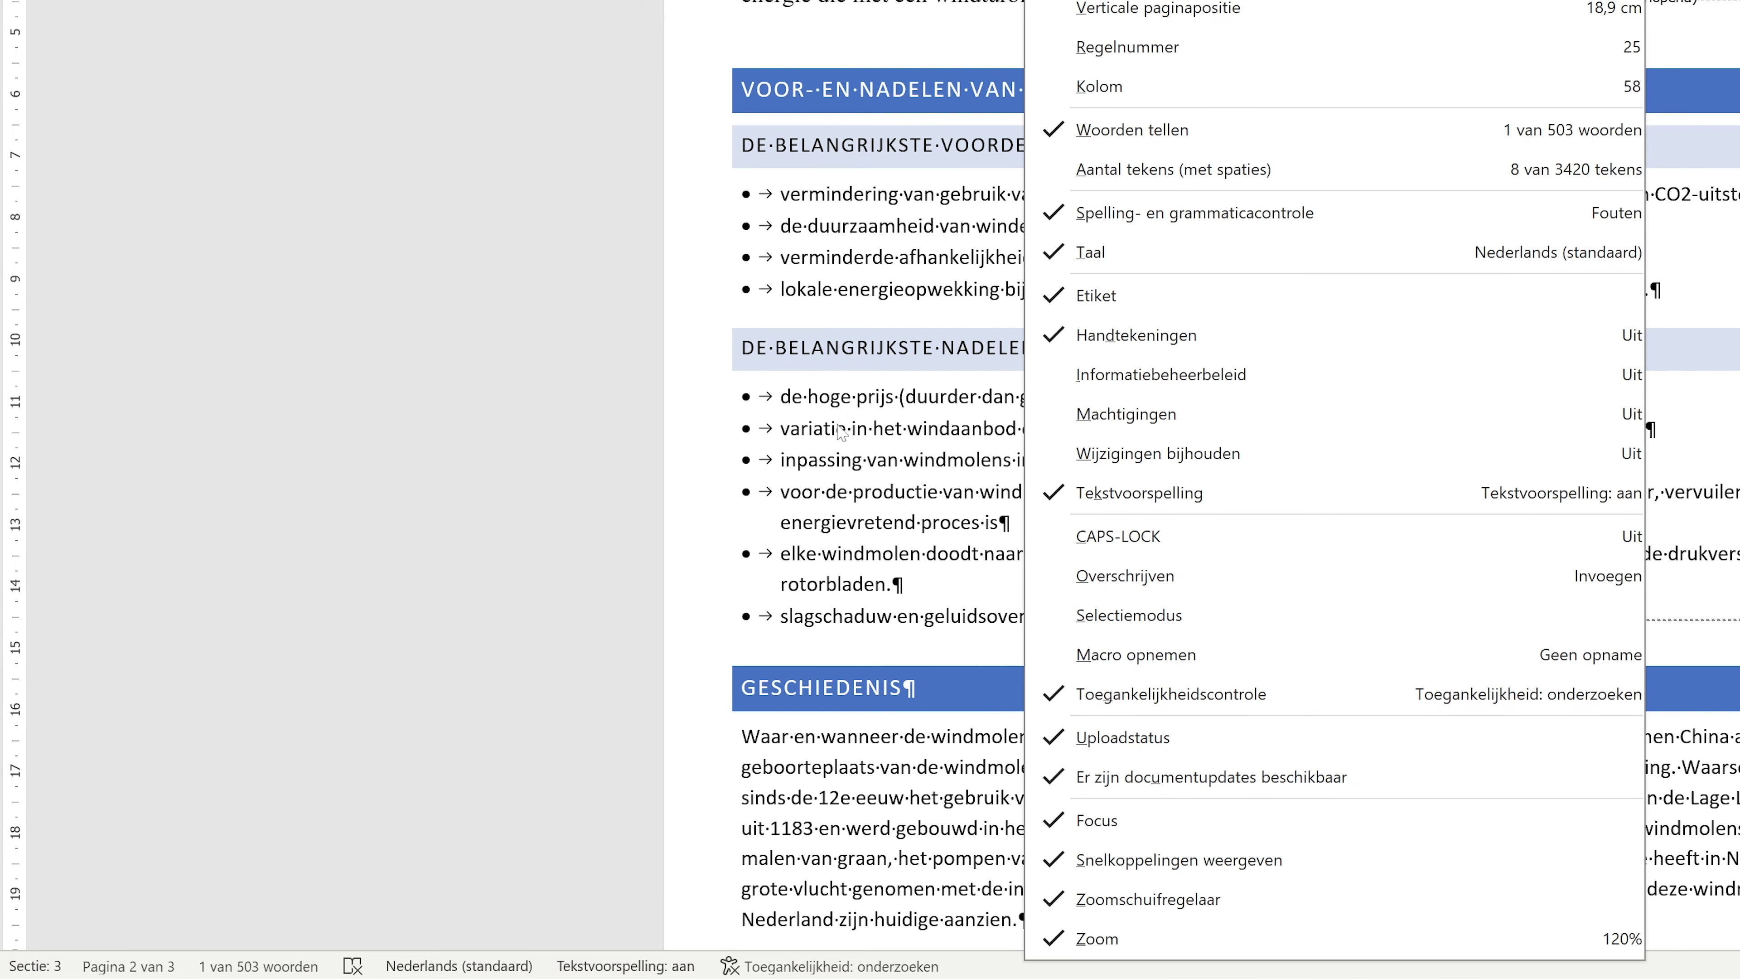
key("Escape")
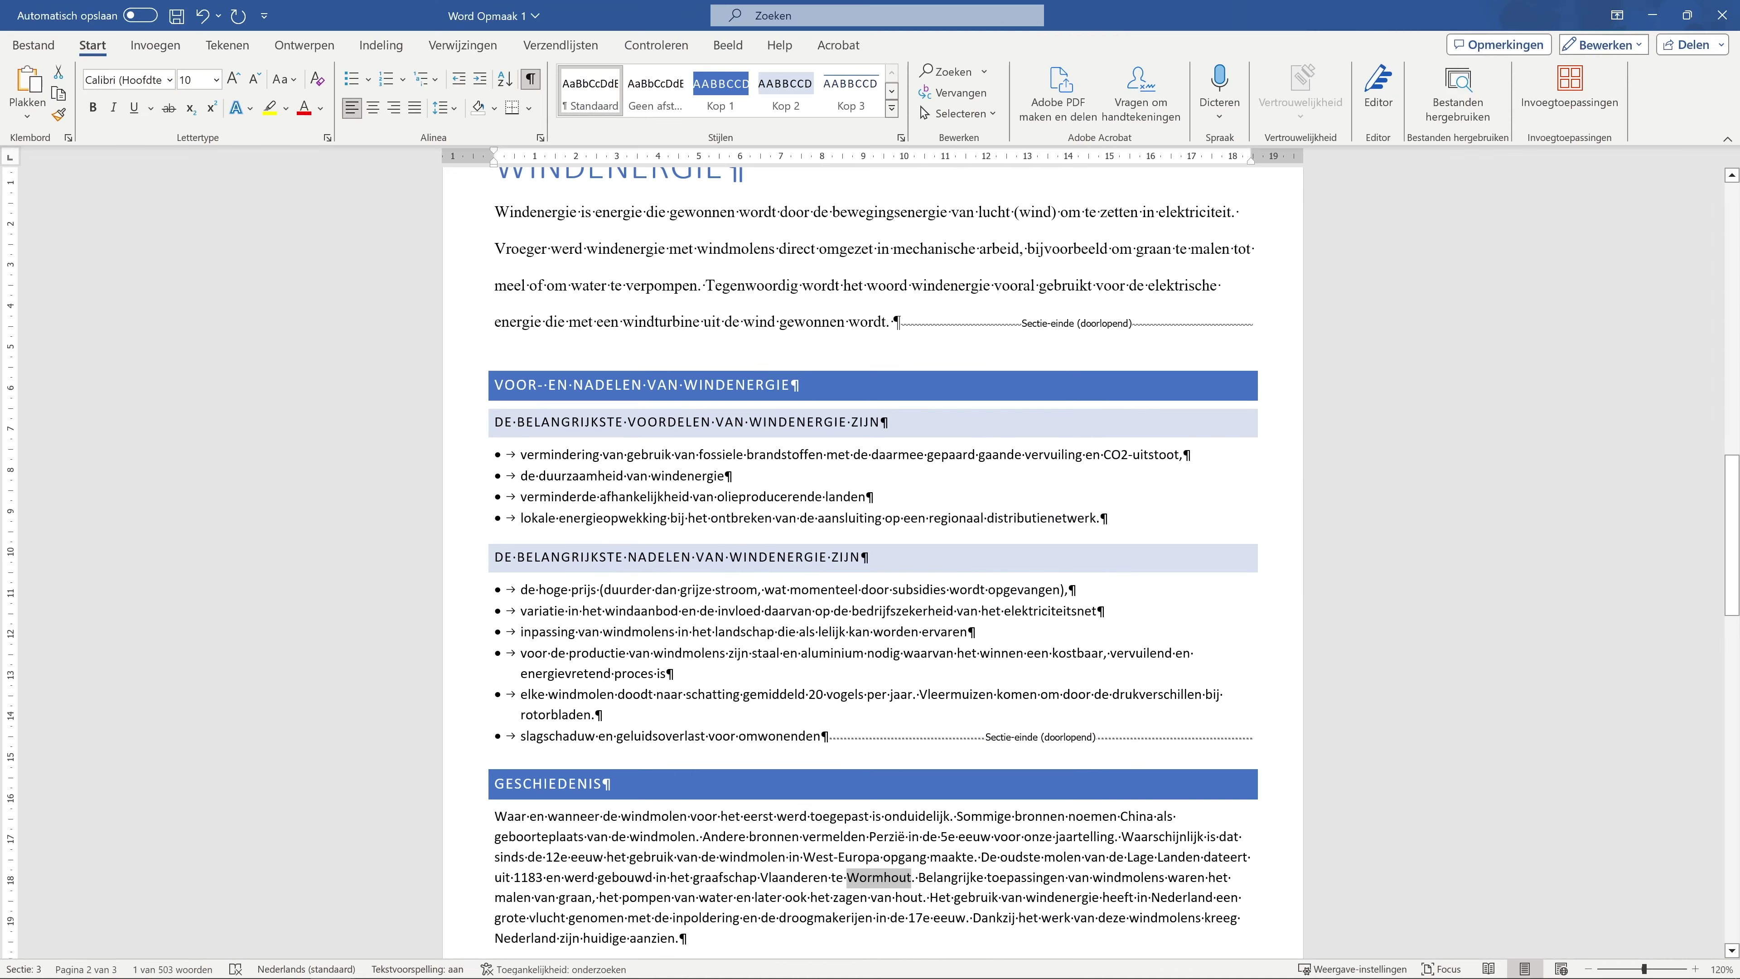
Check section numbers: the intro paragraph versus the pros/cons lists in section 2
left_click(685, 590)
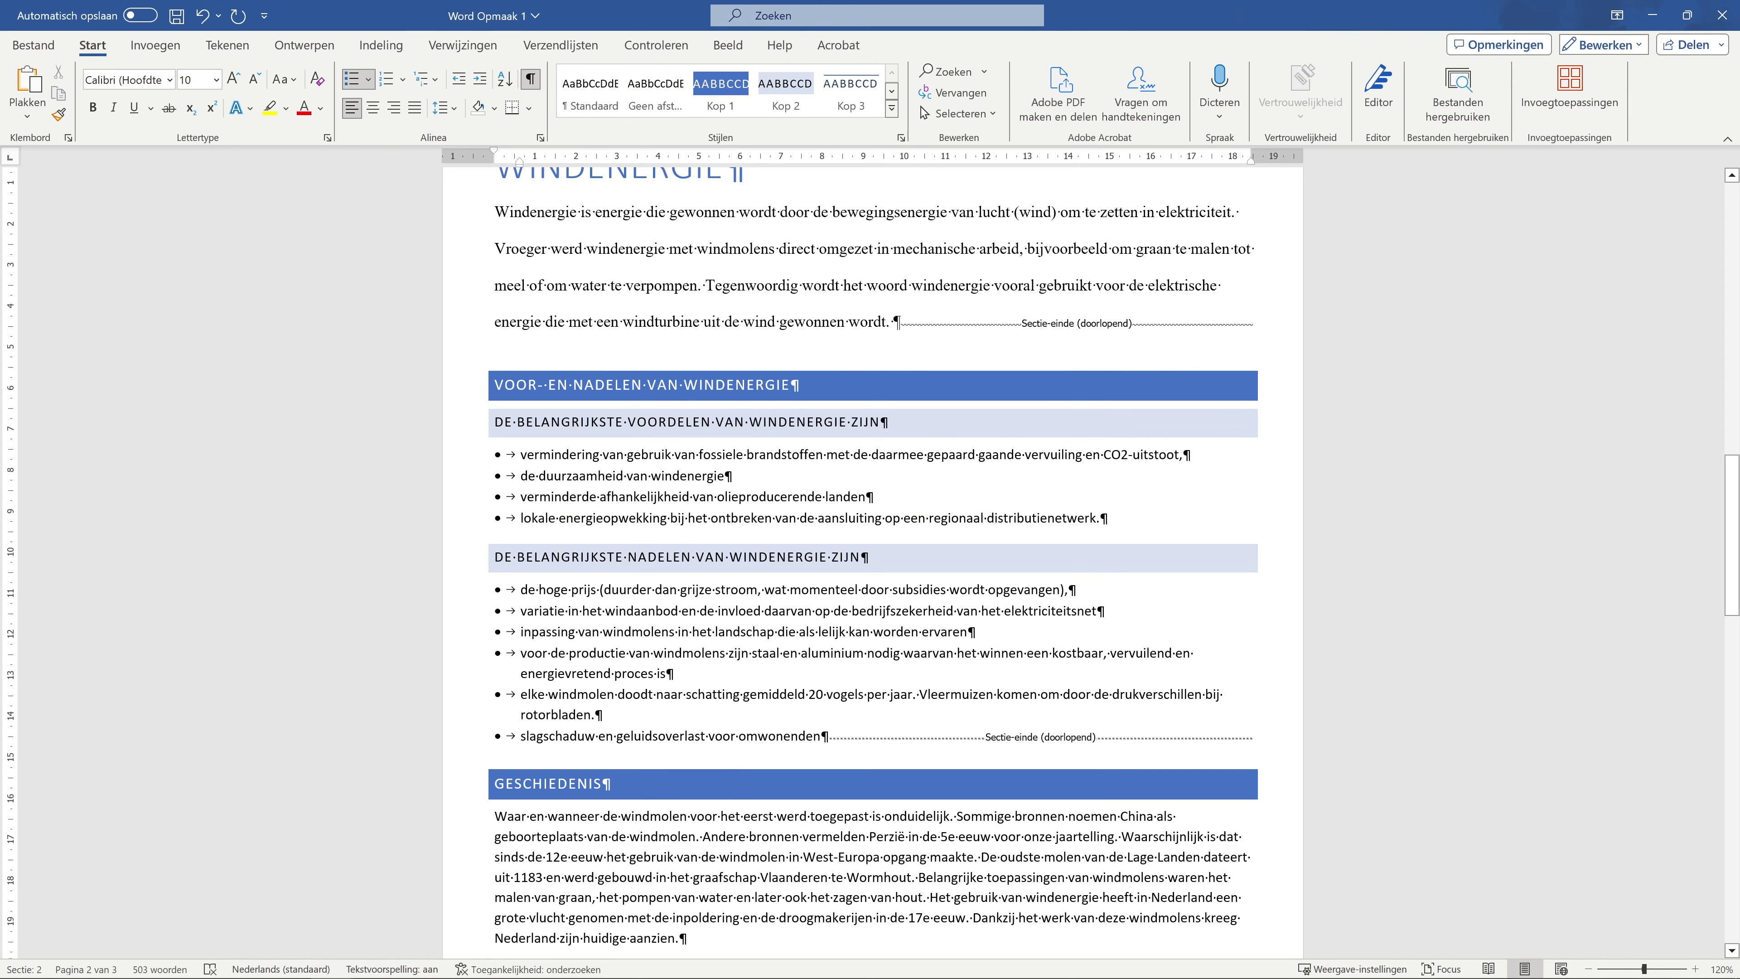
left_click(675, 285)
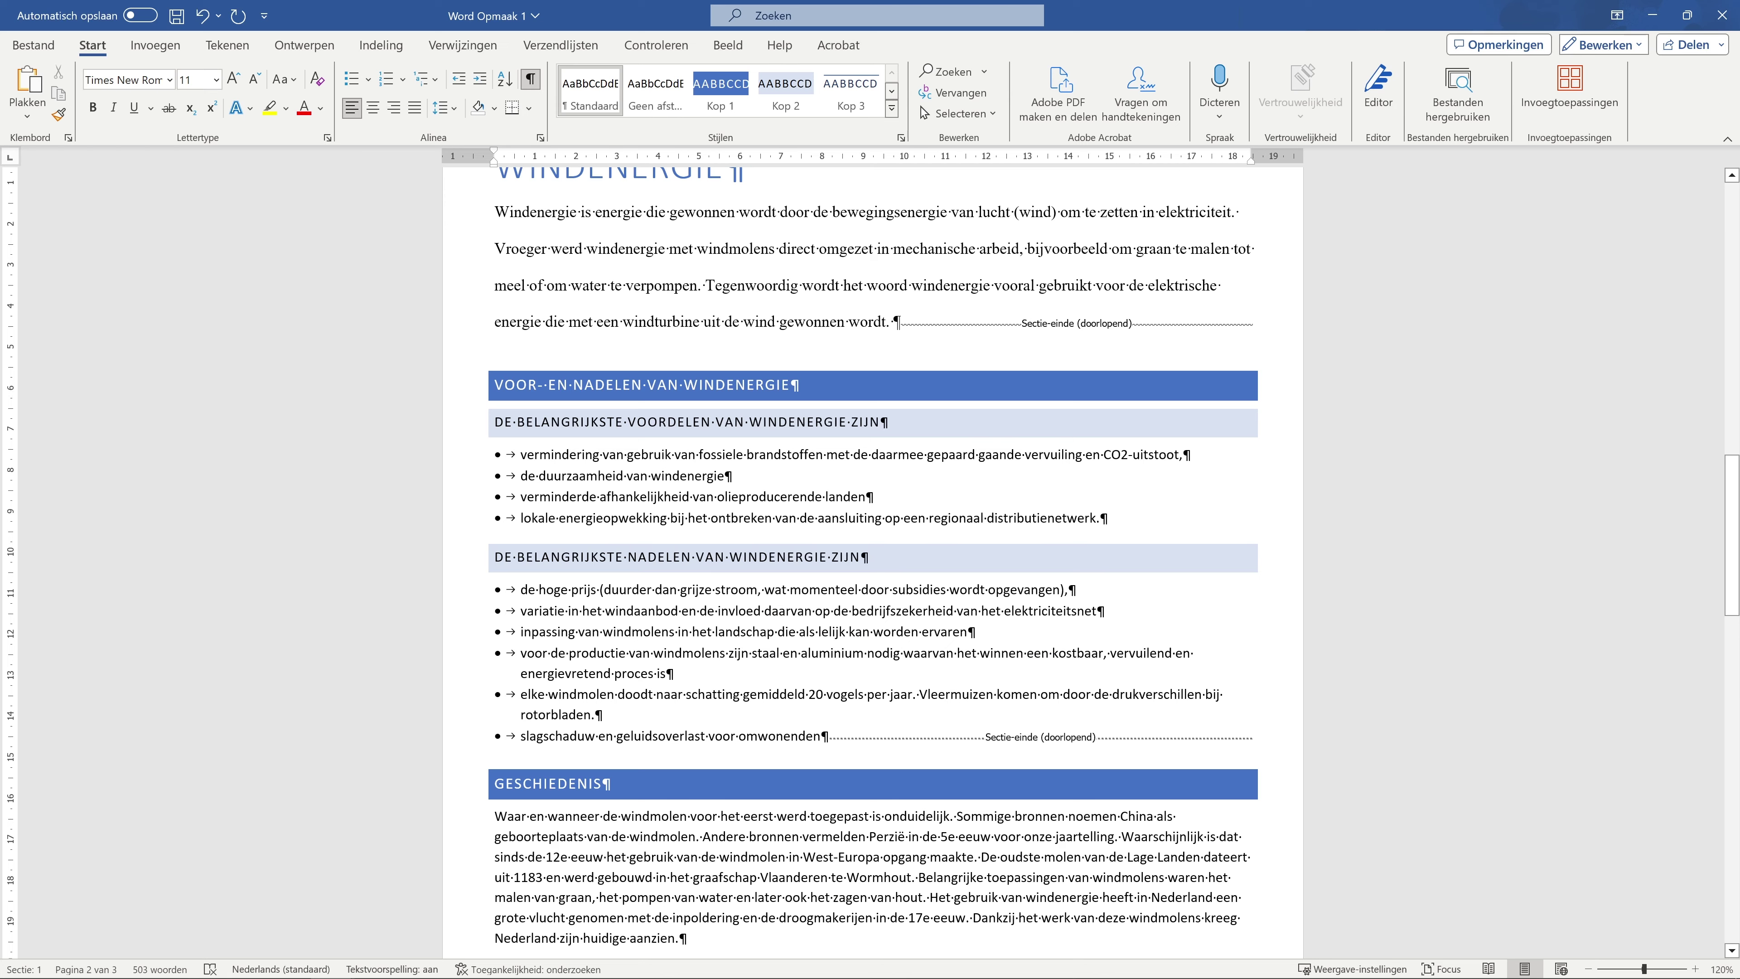
left_click(661, 455)
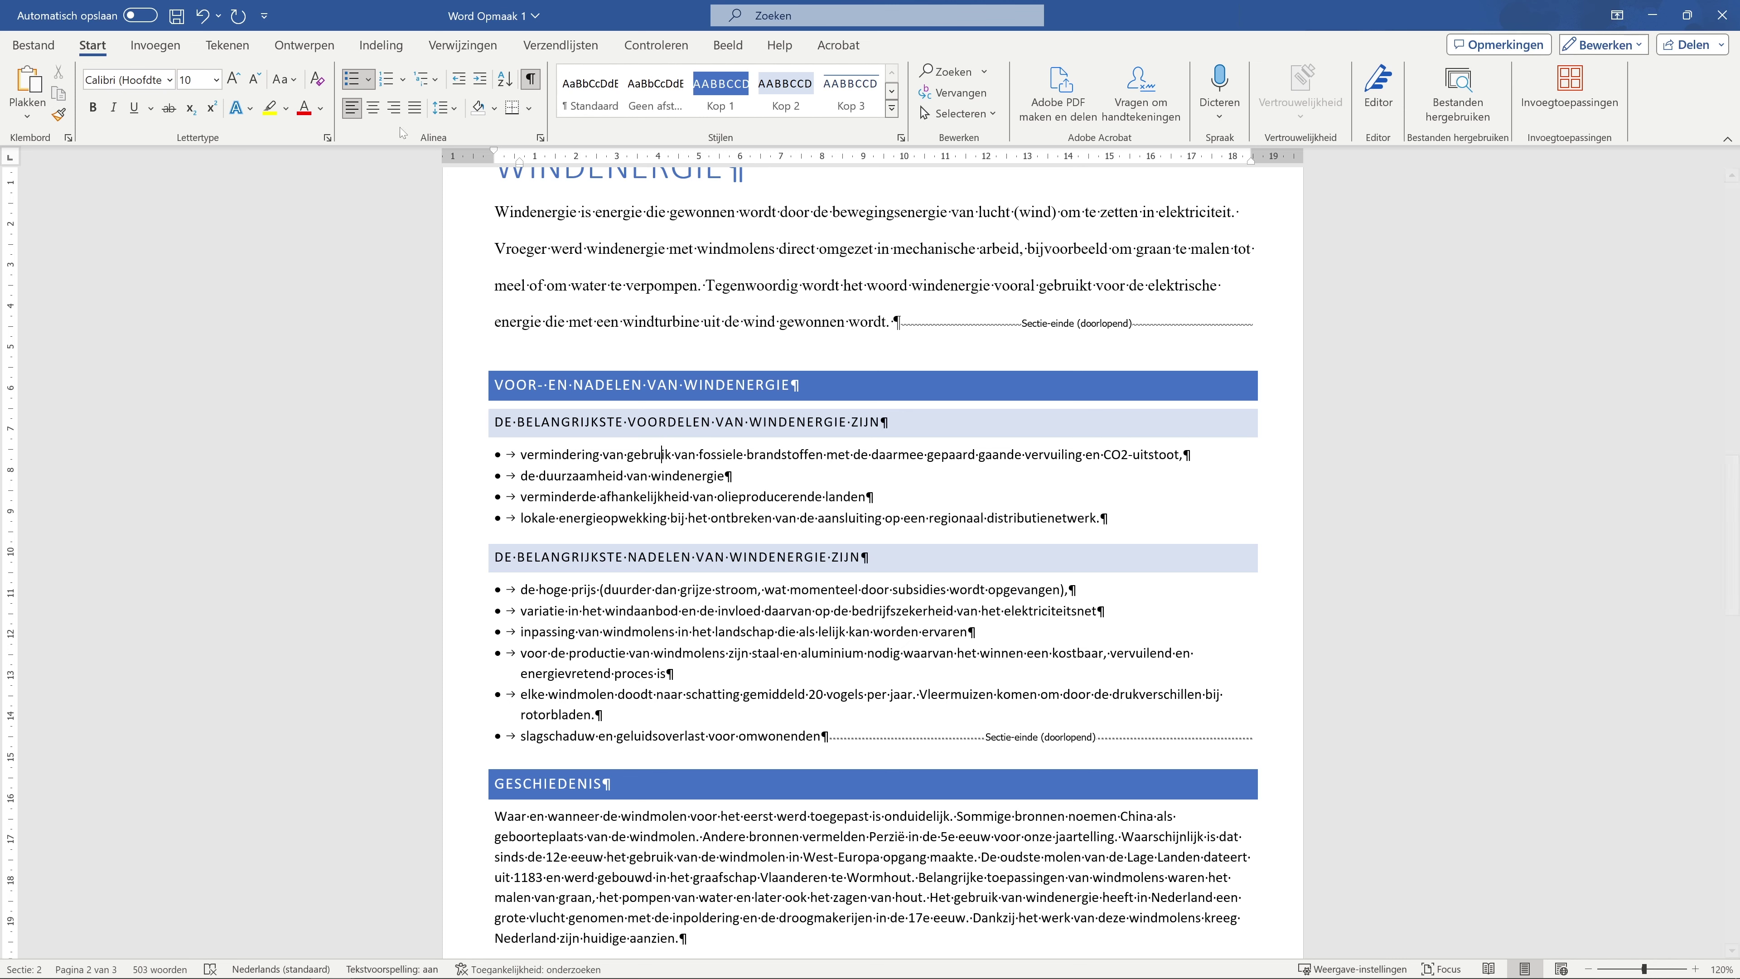
Set Links 2,5 cm and Rechts 1,7 cm margins applied to Deze sectie only
left_click(382, 44)
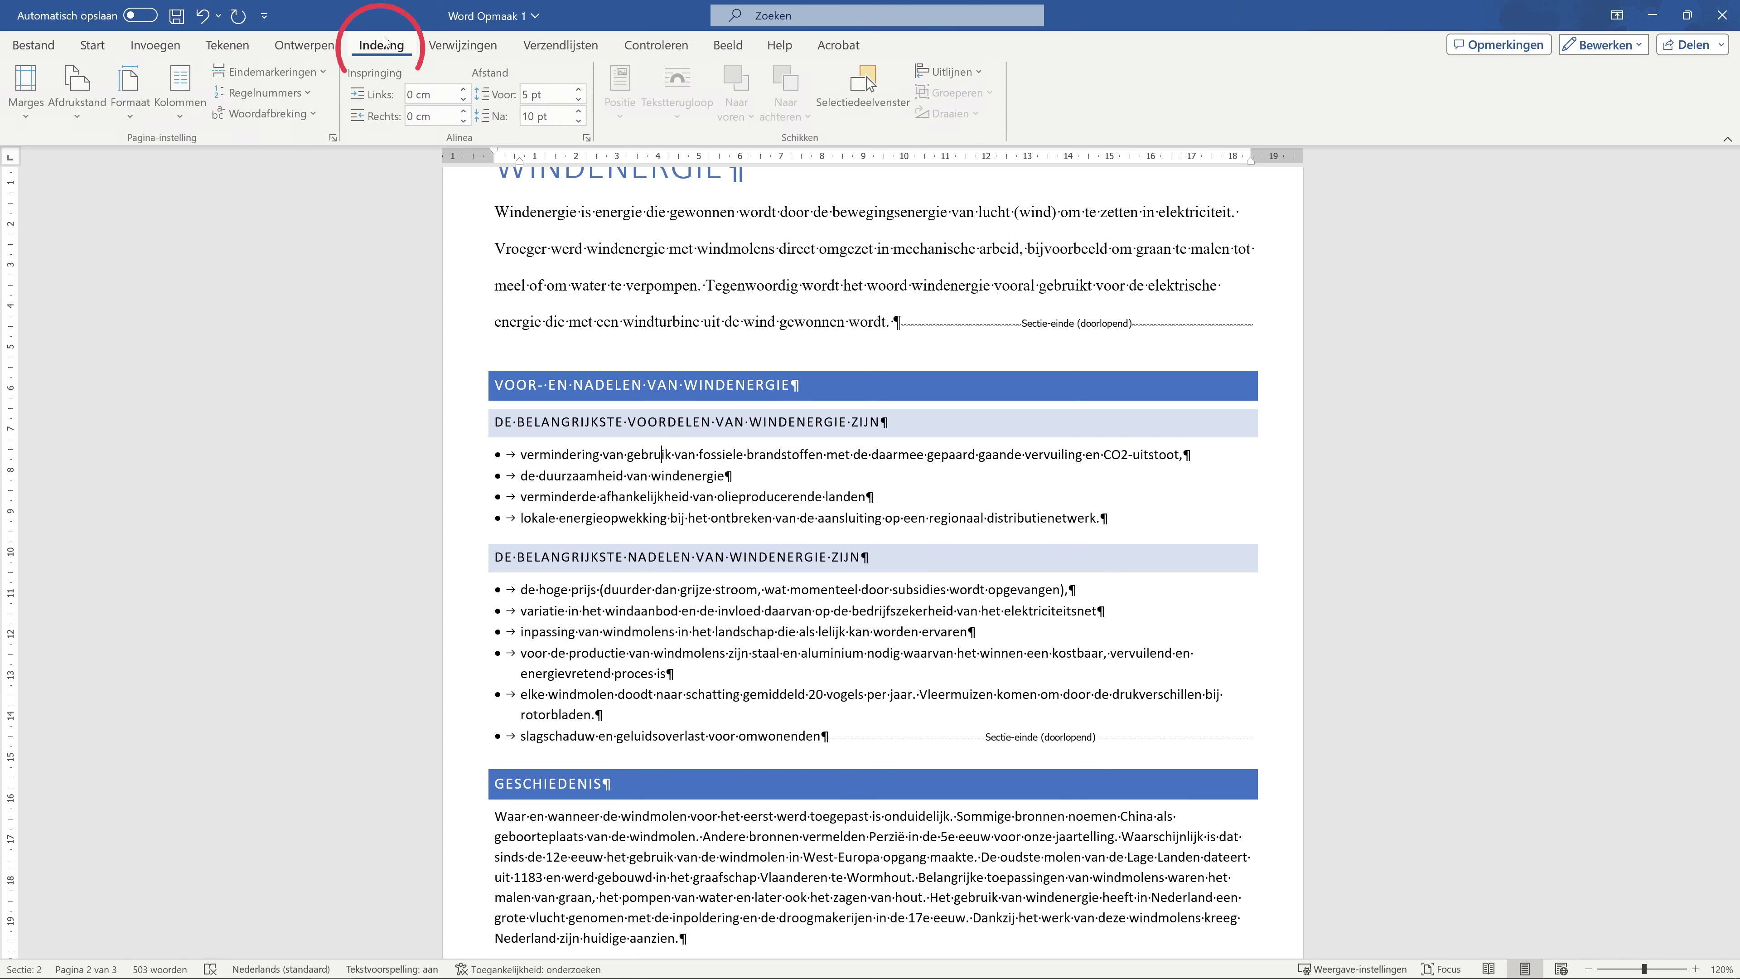
left_click(334, 139)
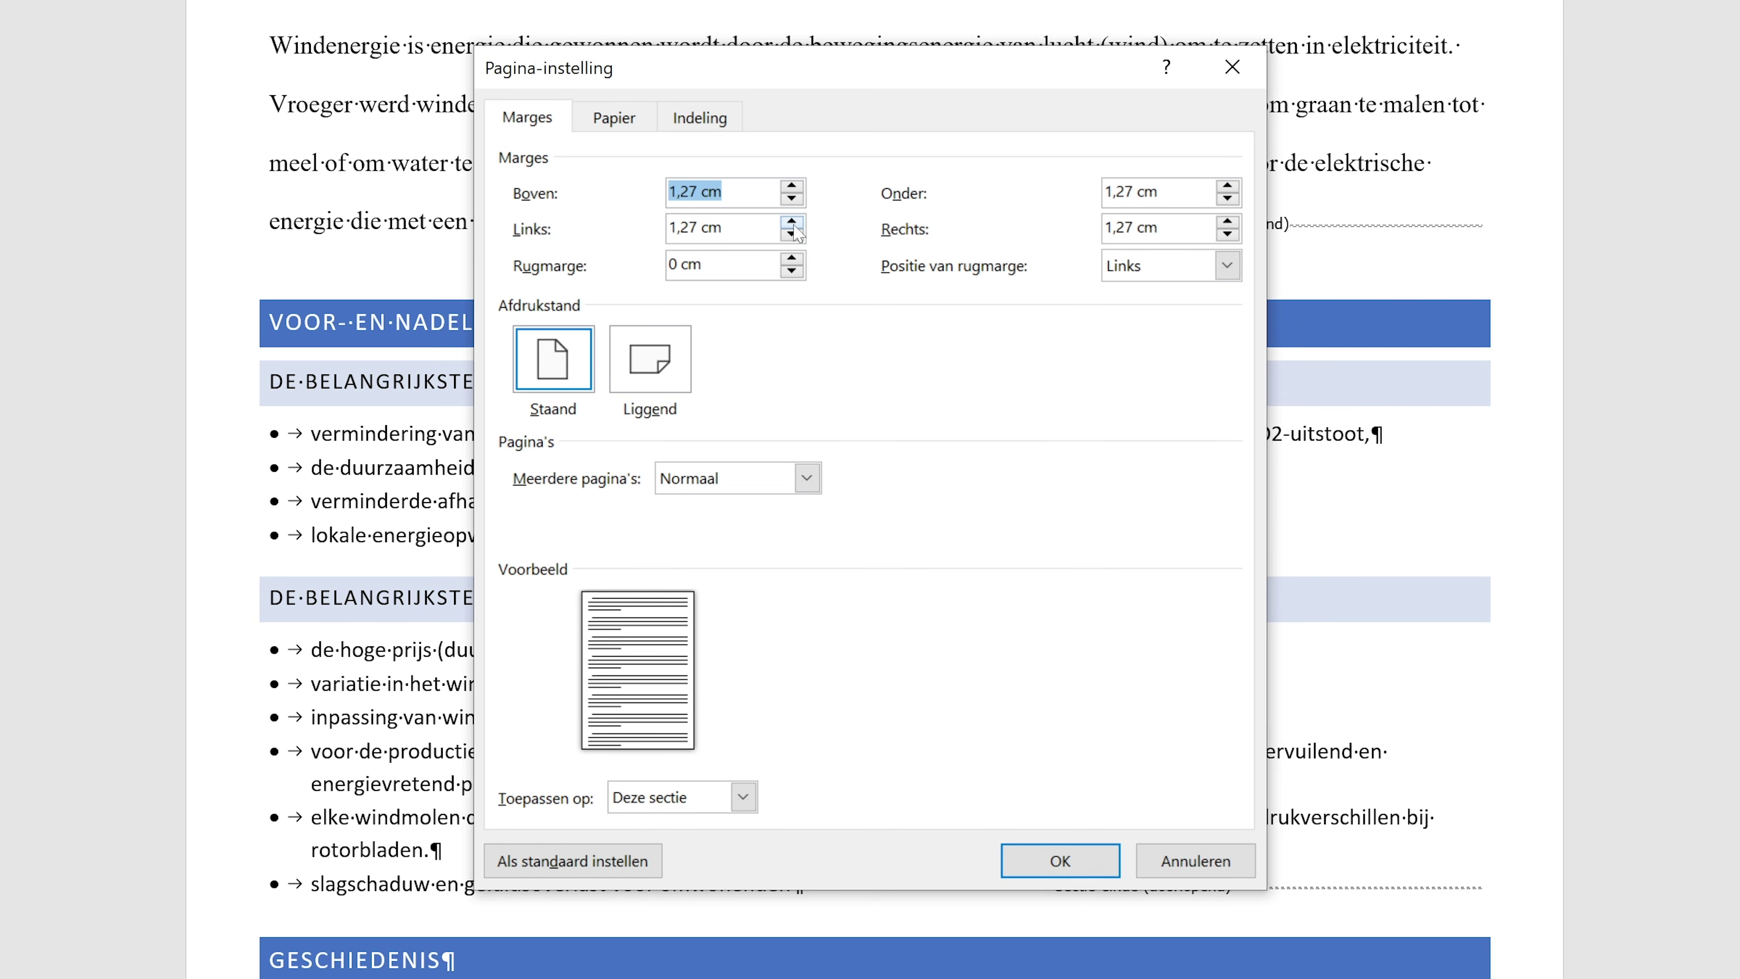
left_click(793, 226)
double_click(793, 223)
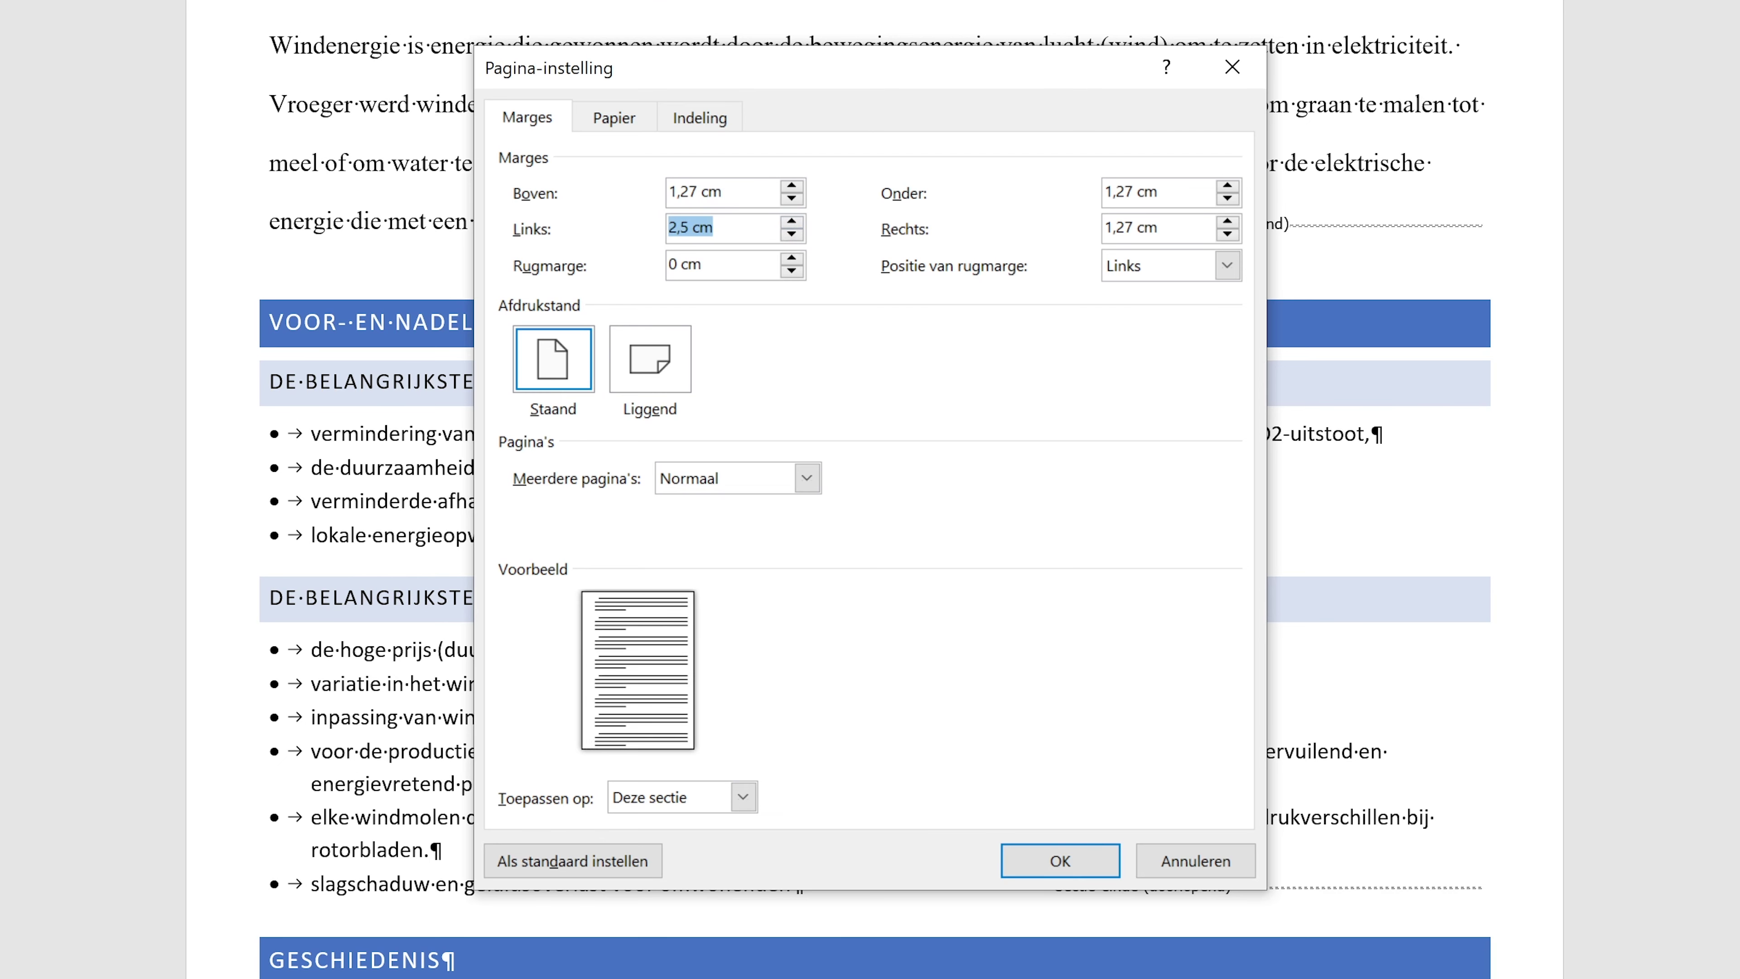
left_click(1228, 222)
left_click(1228, 222)
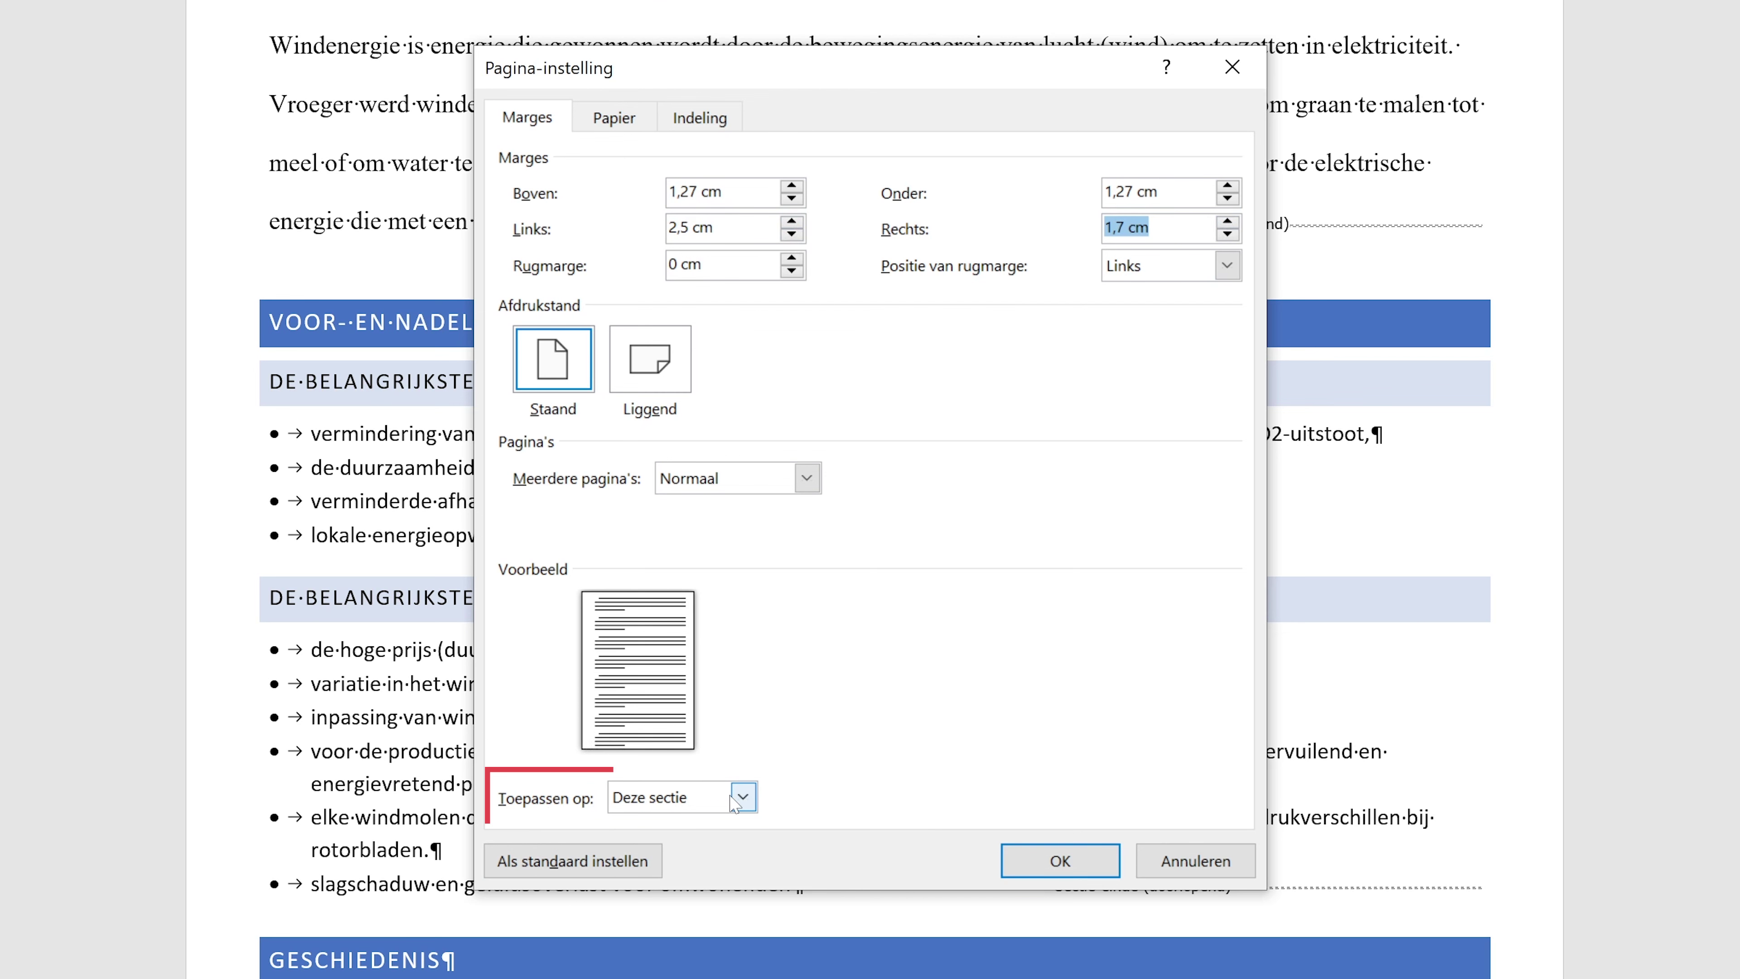
left_click(1060, 861)
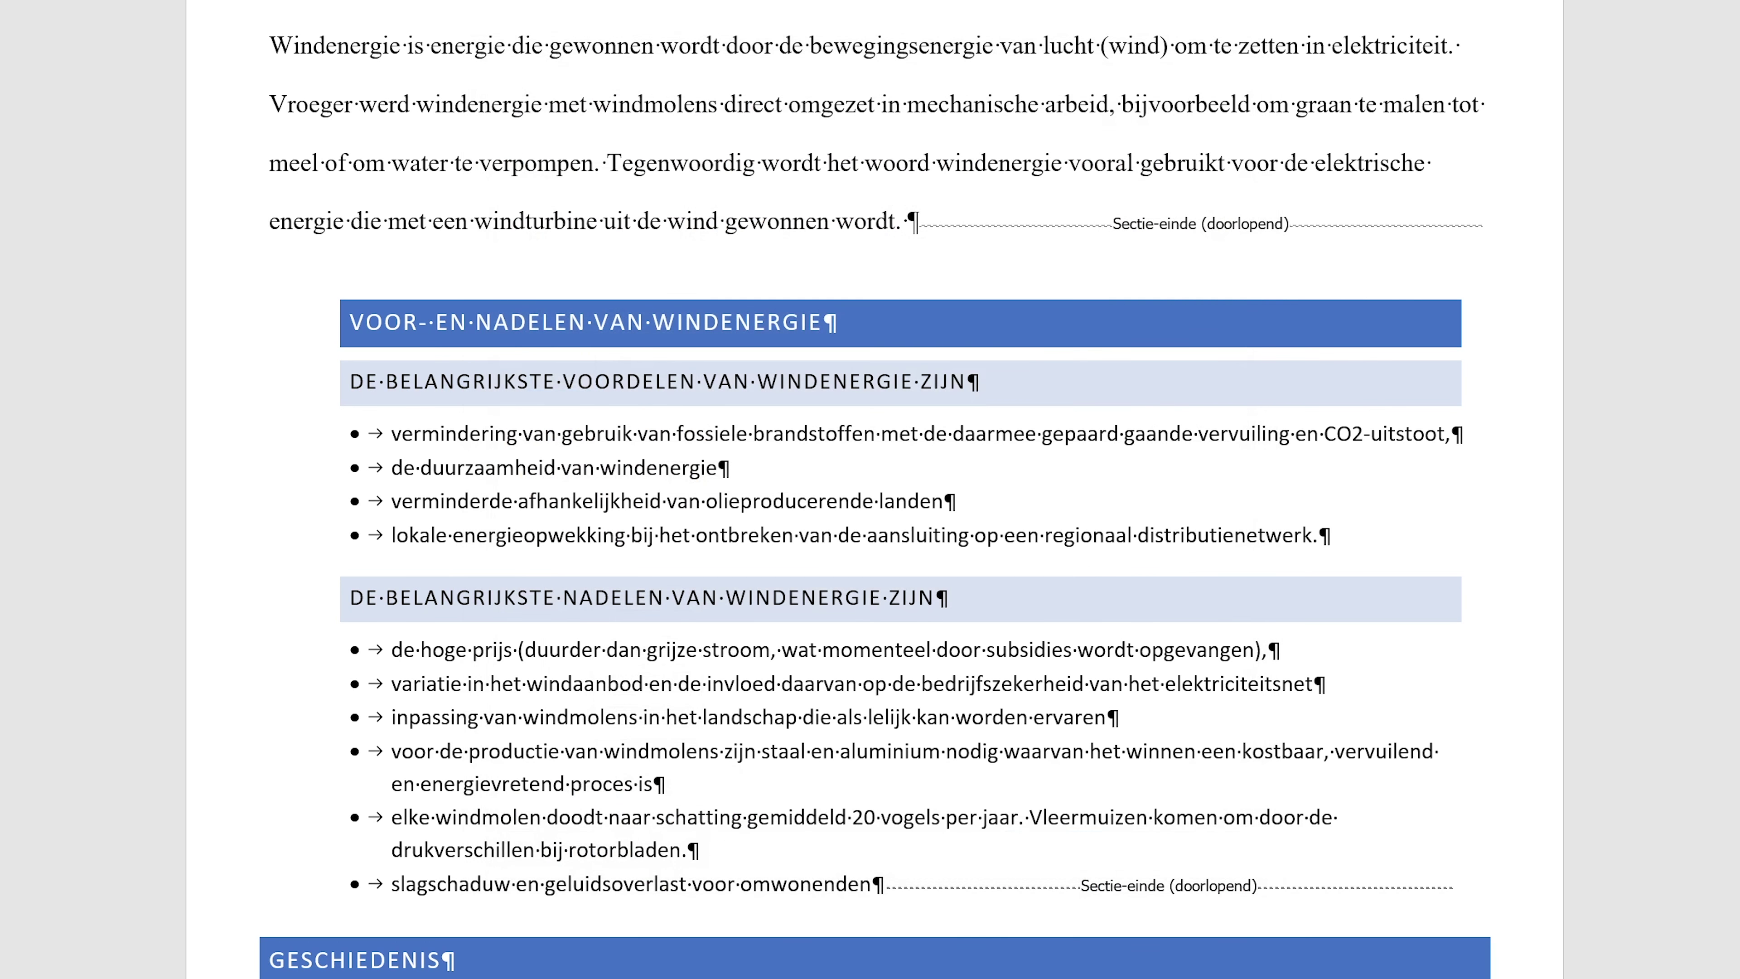